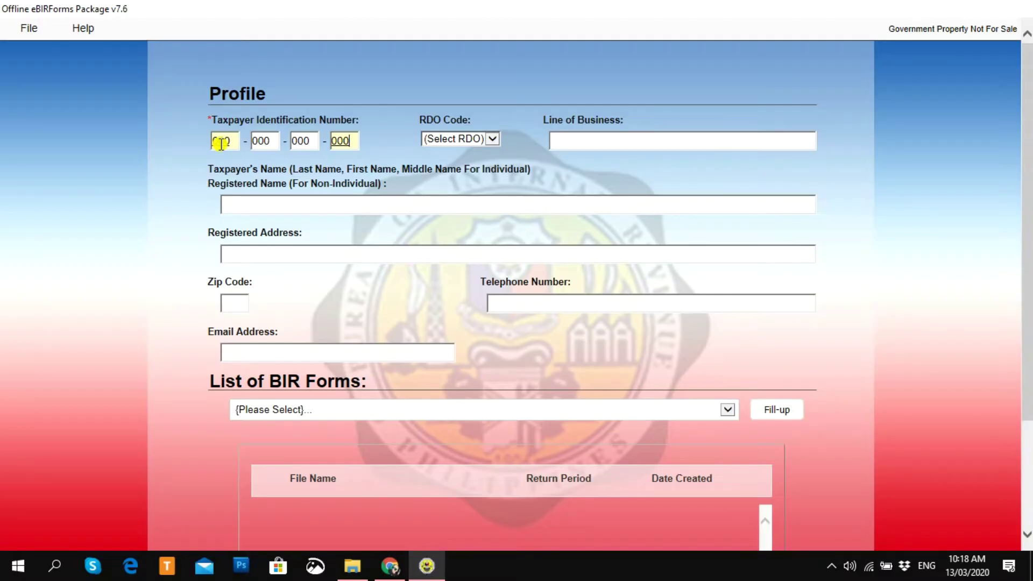
# Step: Finish the taxpayer profile, pick BIR Form 1701A from the forms list, and open it
pyautogui.press('Tab')
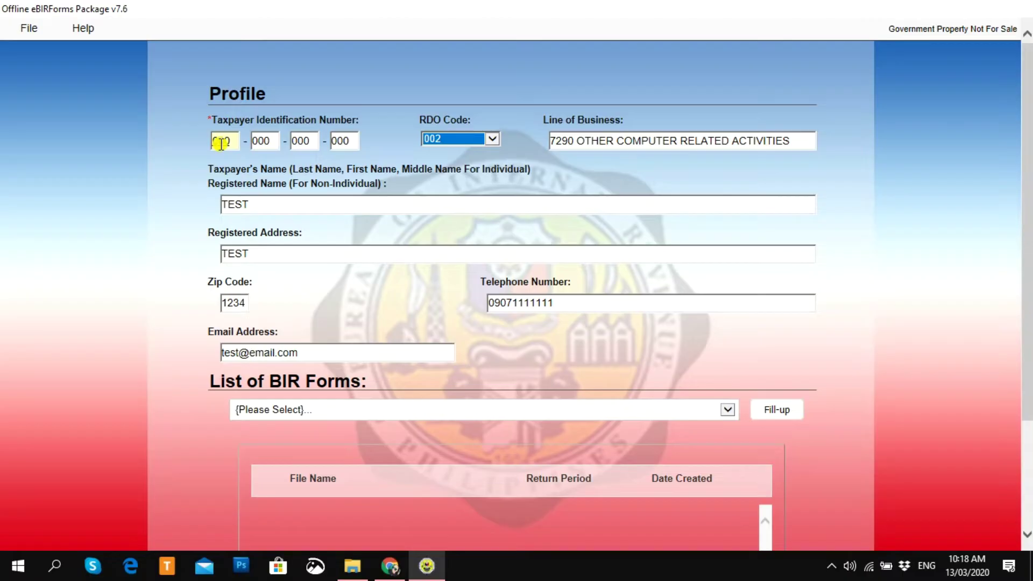
pyautogui.moveTo(1026, 279); pyautogui.dragTo(1026, 389)
pyautogui.click(549, 263)
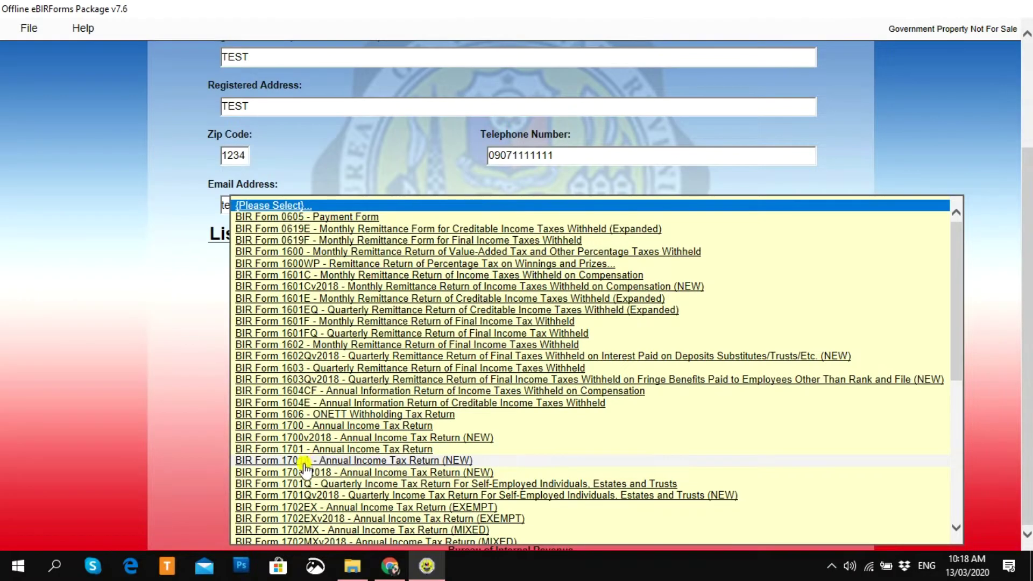
pyautogui.click(458, 461)
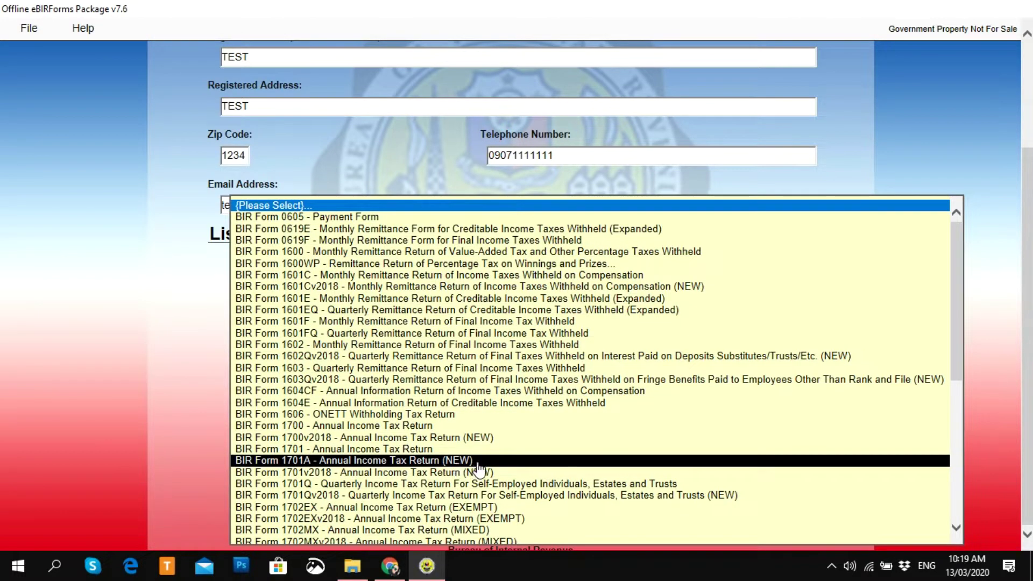
pyautogui.click(592, 461)
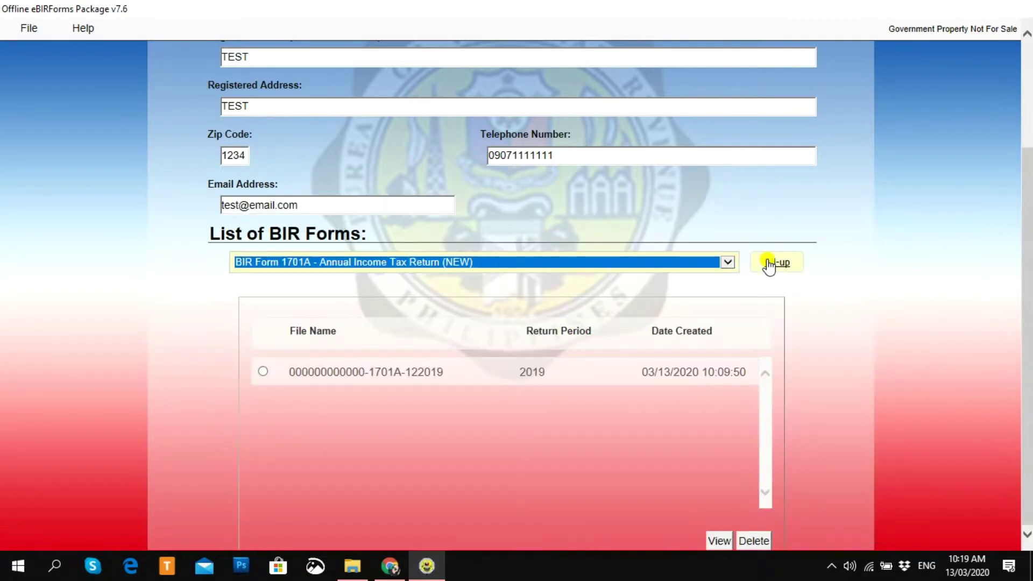
pyautogui.click(769, 264)
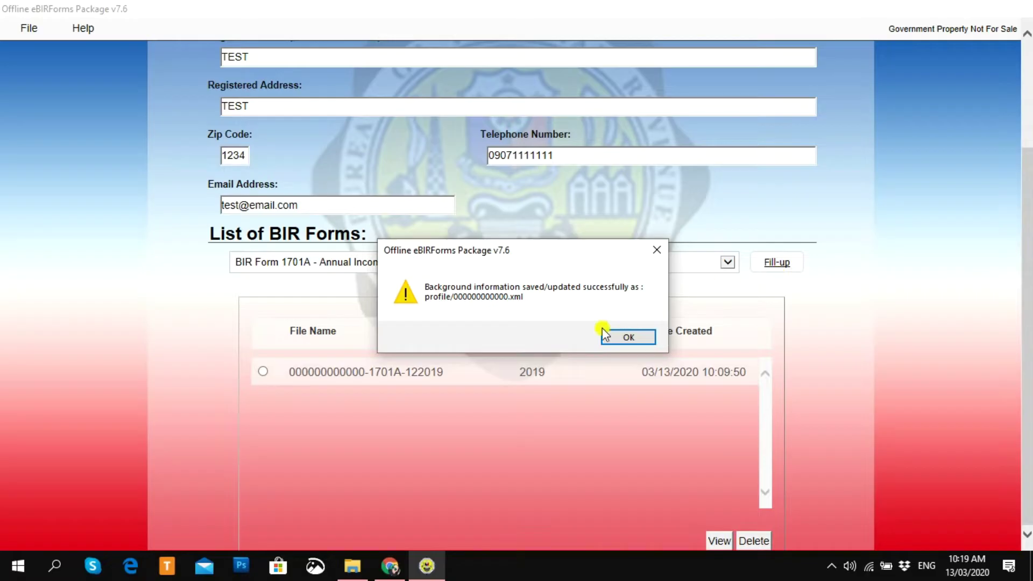
pyautogui.click(622, 338)
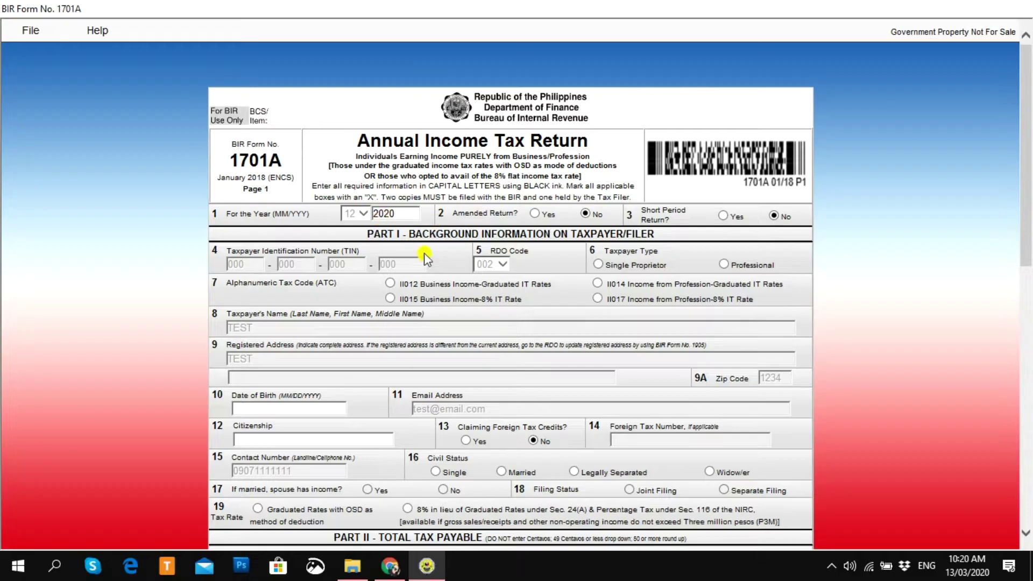
# Step: Replace the taxable year in item 1 with 2019
pyautogui.doubleClick(399, 214)
pyautogui.write('2019')
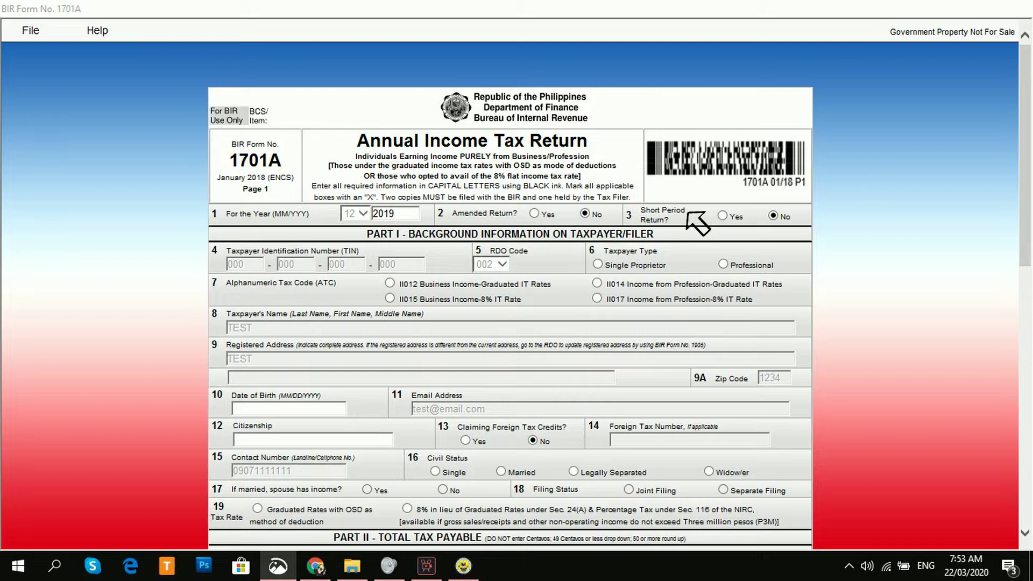
# Step: Set taxpayer type to Single Proprietor and ATC to II012 Business Income-Graduated IT Rates
pyautogui.doubleClick(393, 265)
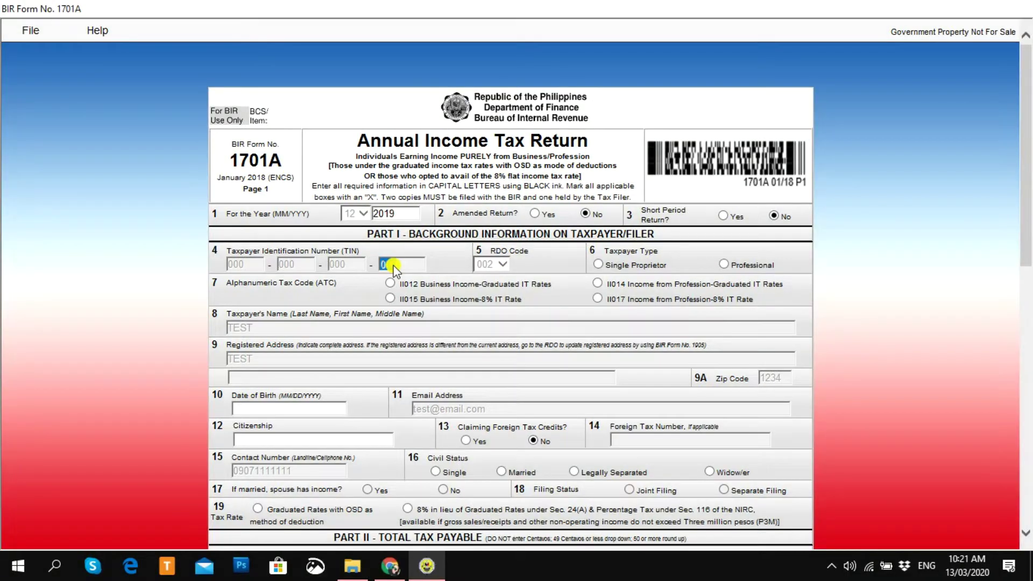
pyautogui.click(546, 268)
pyautogui.click(598, 265)
pyautogui.click(721, 263)
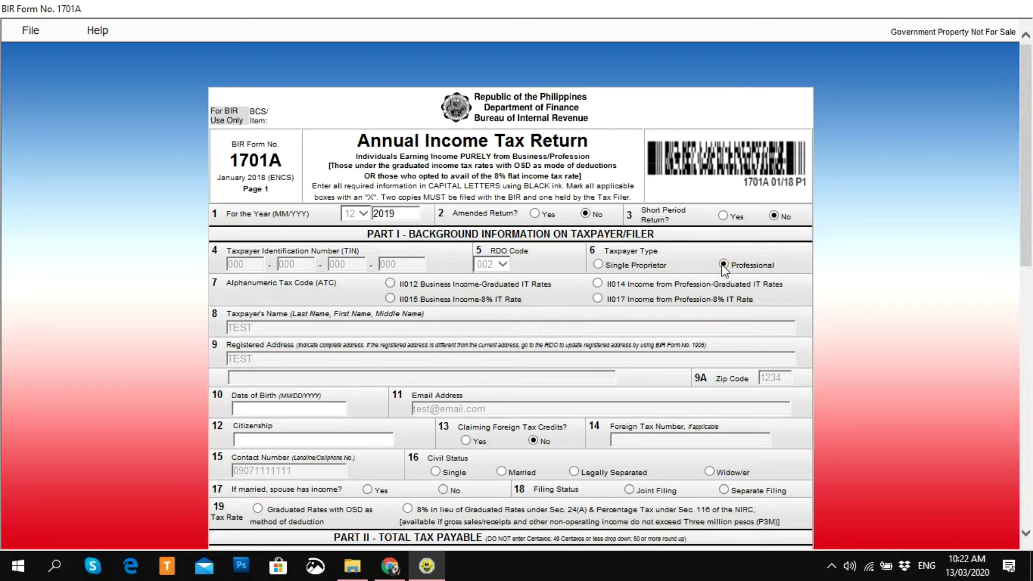
pyautogui.click(602, 265)
pyautogui.click(596, 285)
pyautogui.click(390, 283)
# Step: Enter the date of birth as 10/31/1986
pyautogui.moveTo(1027, 246); pyautogui.dragTo(1026, 277)
pyautogui.click(305, 336)
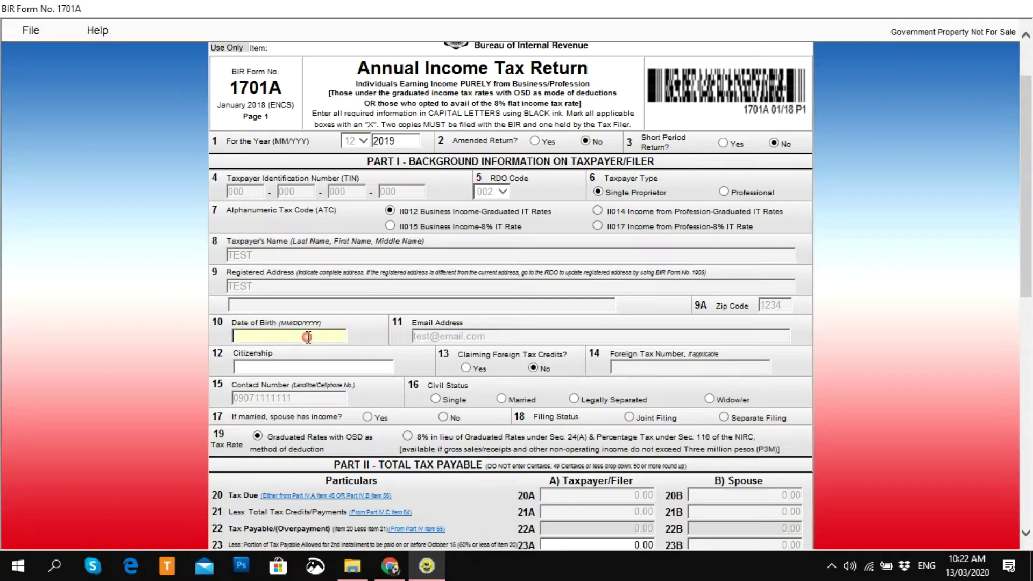
pyautogui.press('BackSpace')
pyautogui.press('BackSpace')
pyautogui.click(441, 335)
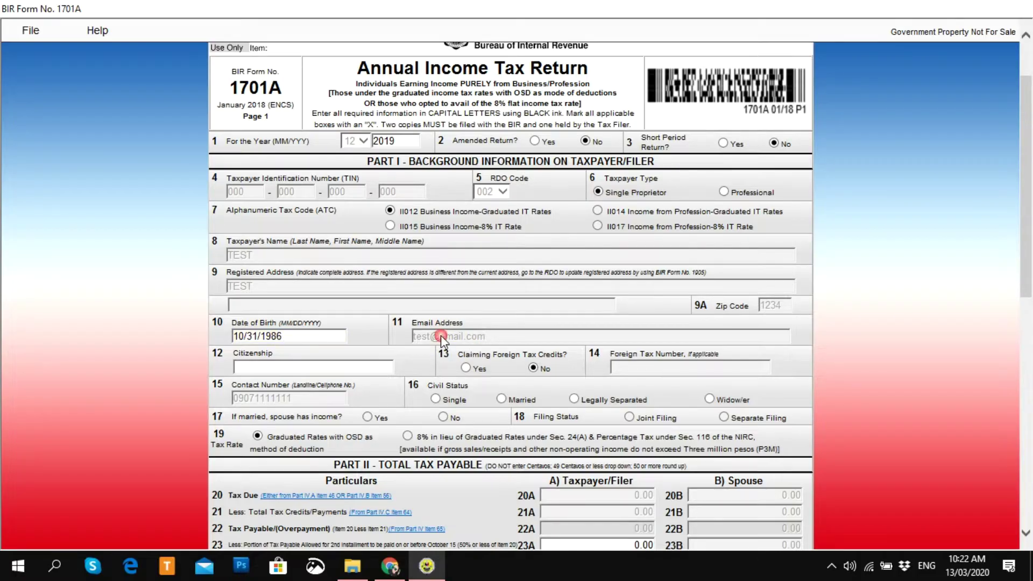
# Step: Enter the citizenship as FILIPINO in capital letters
pyautogui.click(314, 367)
pyautogui.write('Filipino')
pyautogui.click(559, 268)
pyautogui.doubleClick(336, 366)
pyautogui.press('capslock')
pyautogui.write('FILIPINO')
pyautogui.click(451, 317)
# Step: Keep foreign tax credits at No and set civil status to Married
pyautogui.click(546, 369)
pyautogui.click(436, 398)
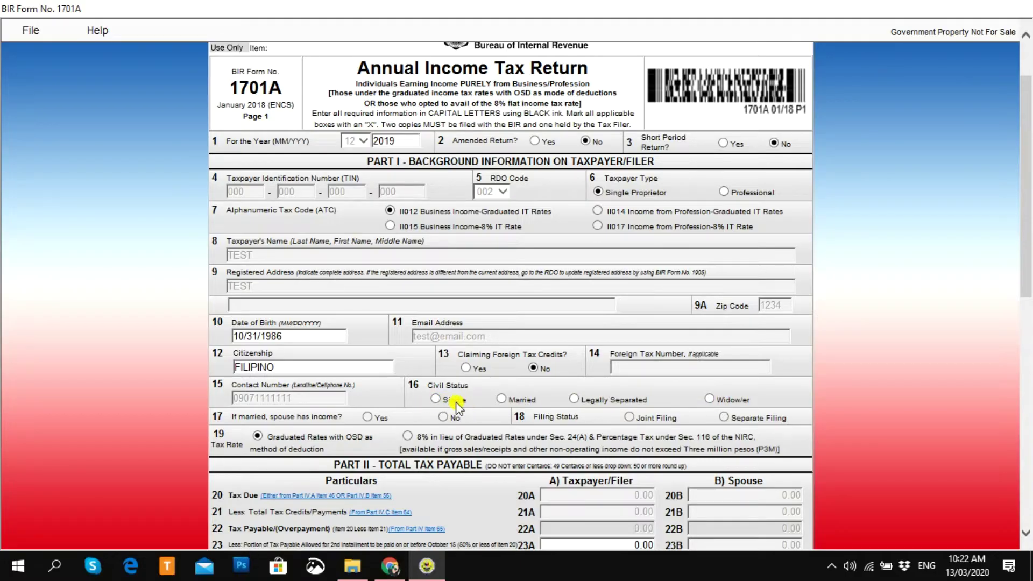
pyautogui.click(504, 400)
pyautogui.moveTo(1026, 286); pyautogui.dragTo(1027, 314)
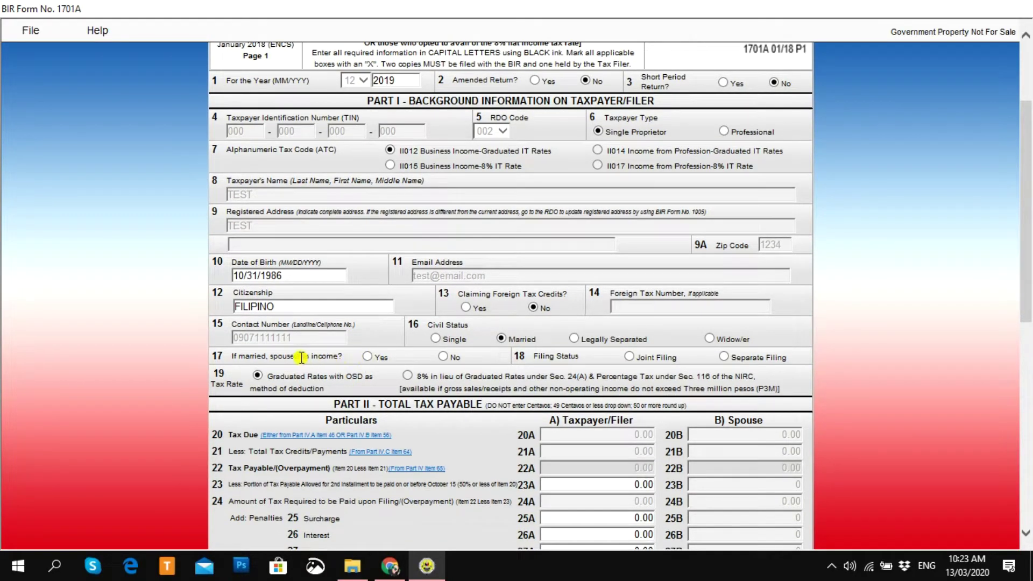
# Step: Try the Married, spouse-income and filing-status options, then switch civil status back to Single
pyautogui.click(442, 337)
pyautogui.click(501, 337)
pyautogui.click(443, 357)
pyautogui.click(368, 357)
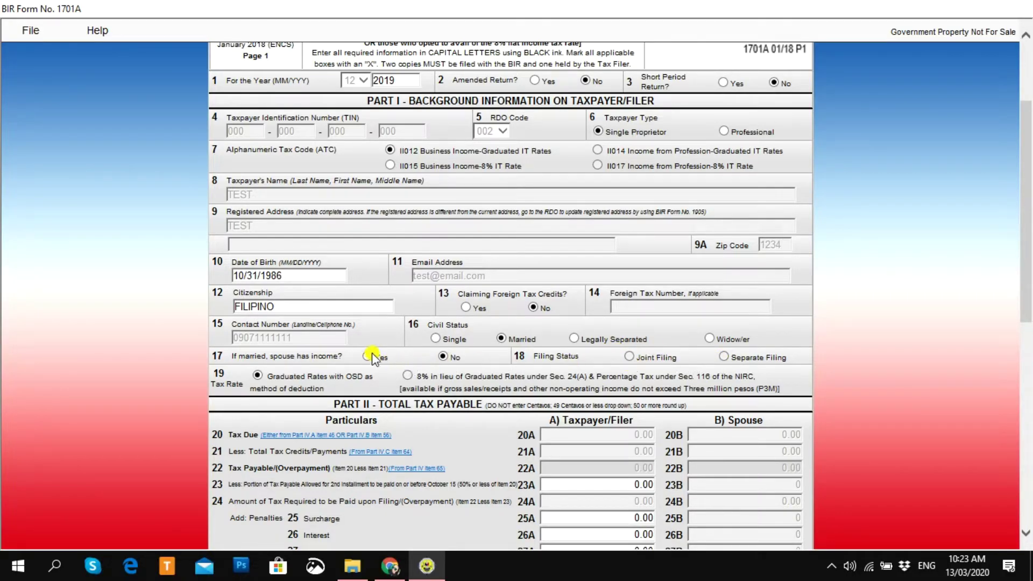
pyautogui.click(731, 356)
pyautogui.click(628, 360)
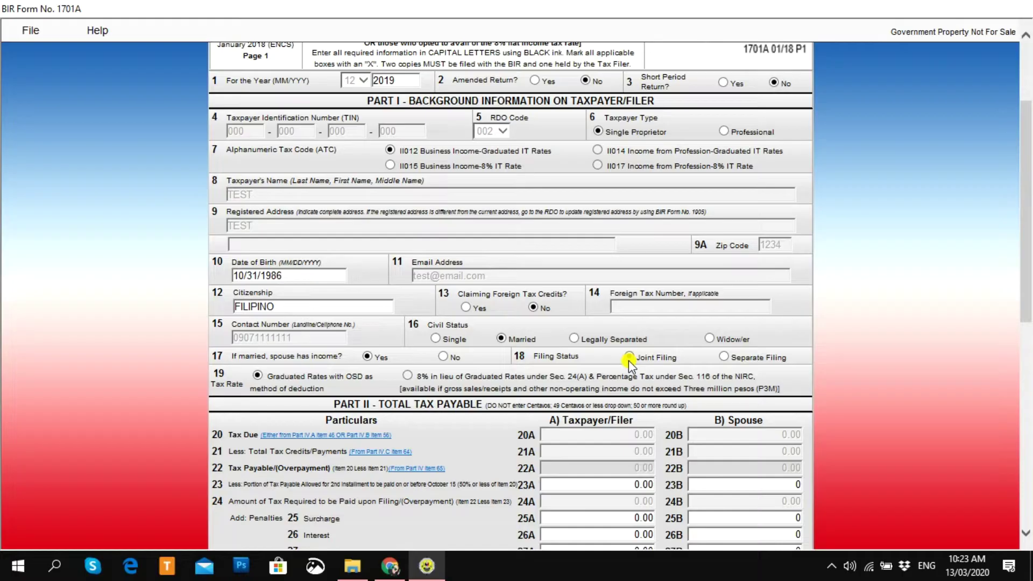
pyautogui.click(724, 358)
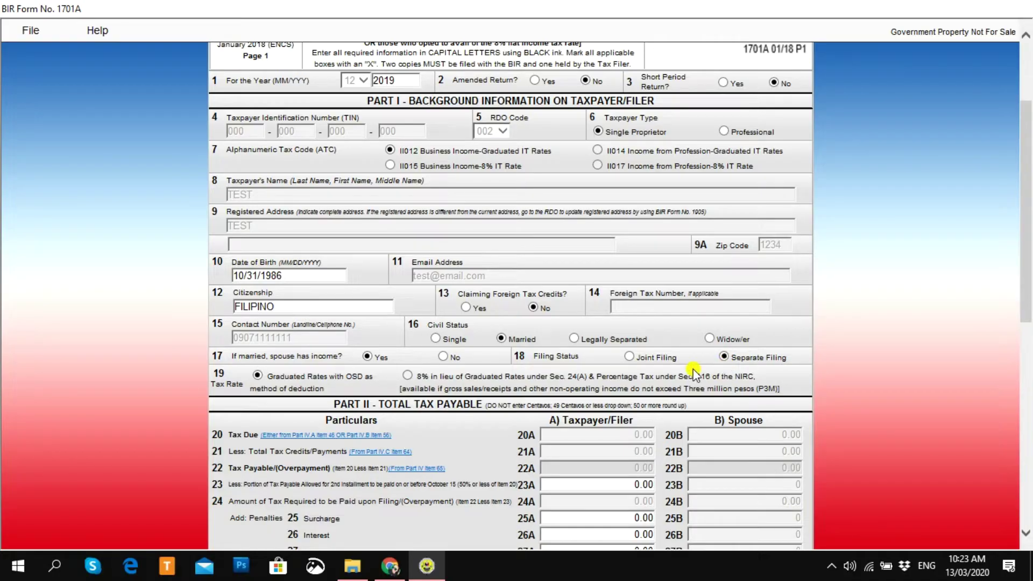
pyautogui.click(444, 334)
pyautogui.moveTo(1027, 260); pyautogui.dragTo(1027, 351)
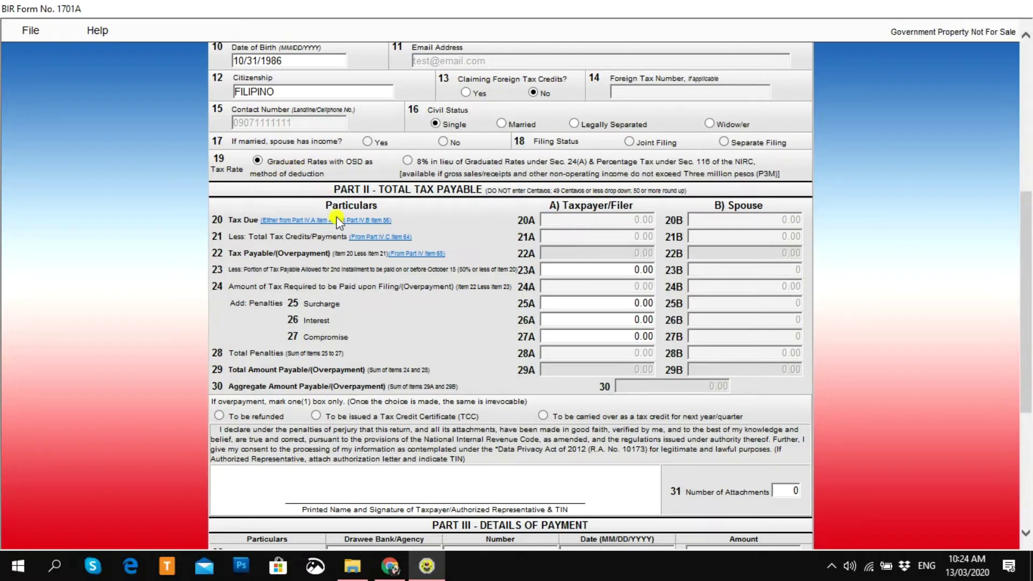
pyautogui.scroll(-1, 1028, 277)
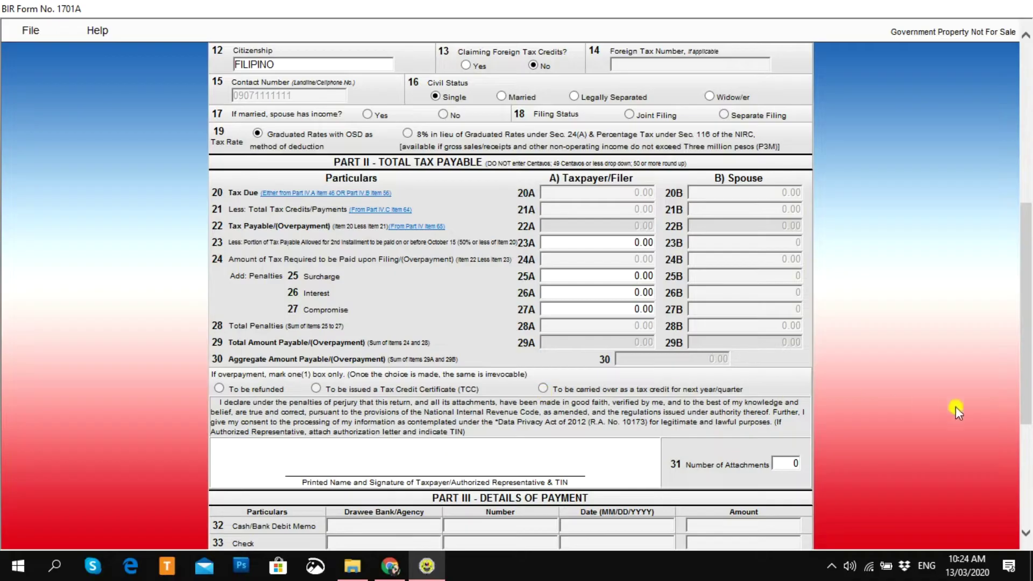
pyautogui.scroll(-3, 1028, 398)
pyautogui.scroll(-4, 1025, 398)
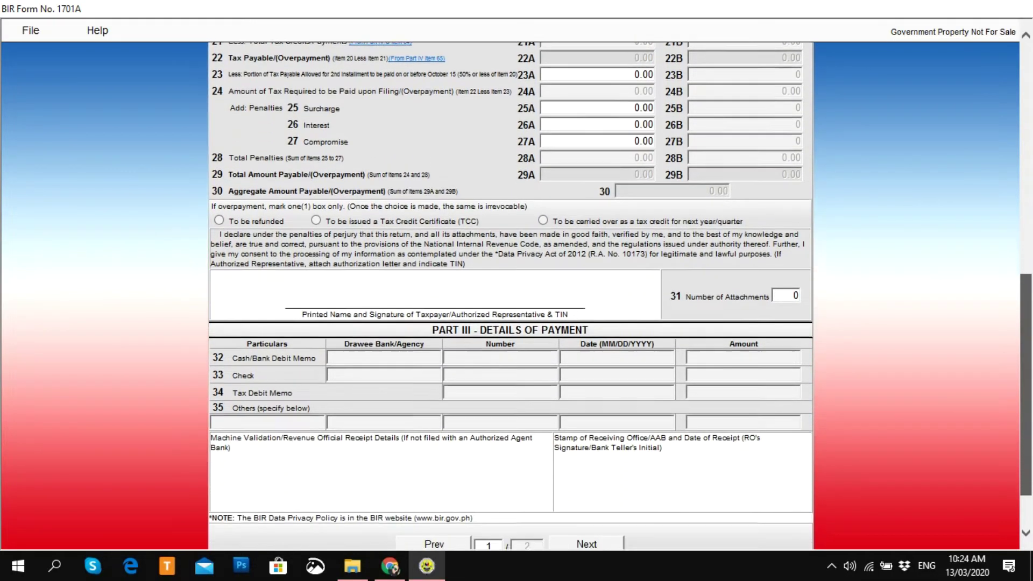
pyautogui.scroll(-1, 1026, 398)
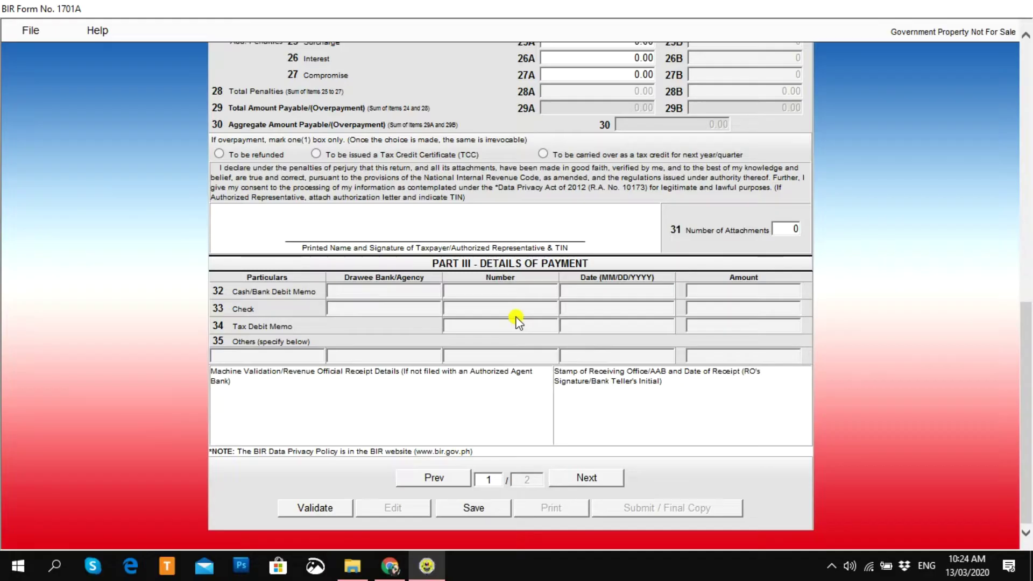
# Step: Go to Page 2 and confirm other income items 41A and 42A are zero
pyautogui.click(585, 479)
pyautogui.scroll(-7, 585, 484)
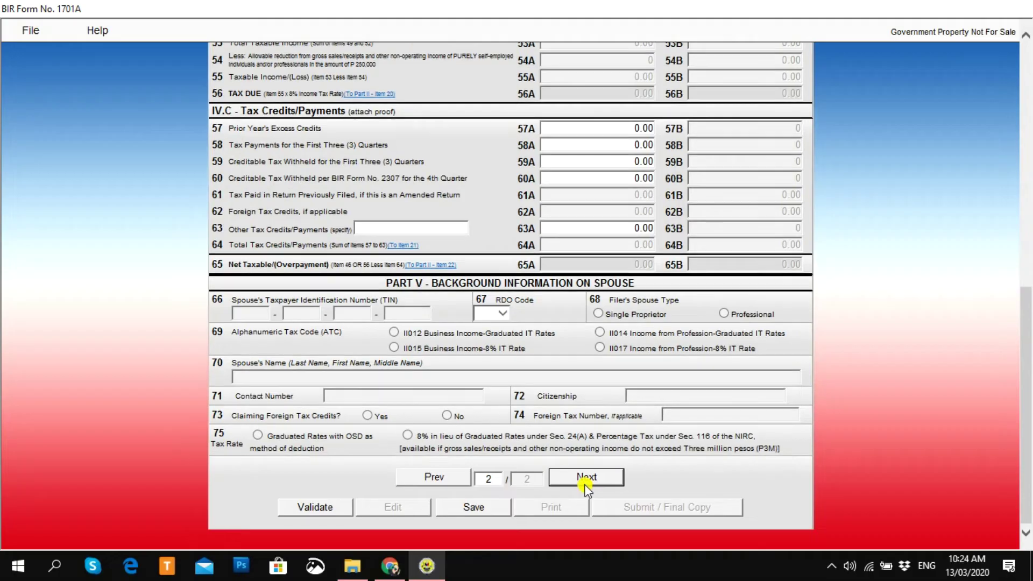
pyautogui.scroll(10, 585, 479)
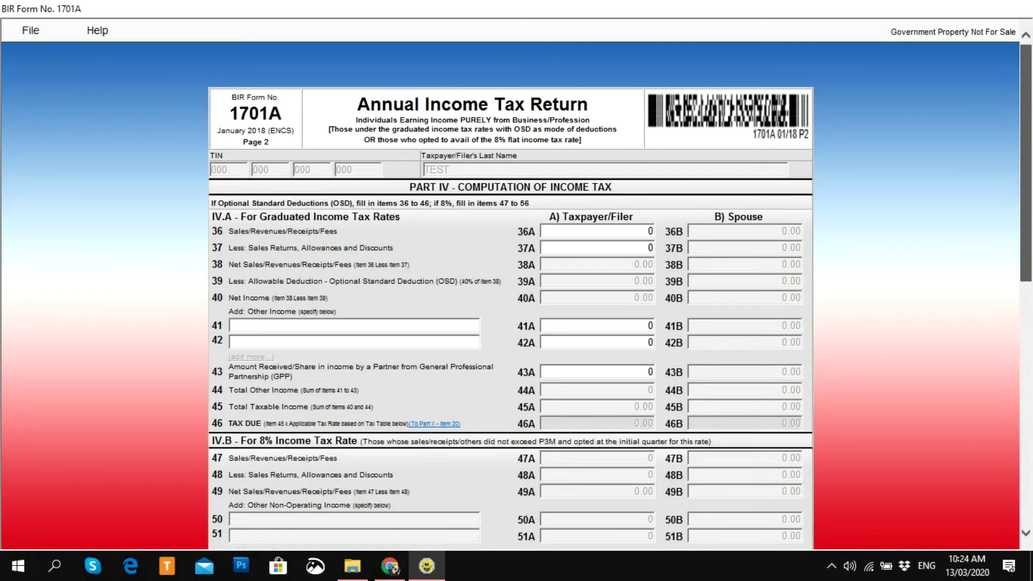
pyautogui.scroll(-3, 524, 333)
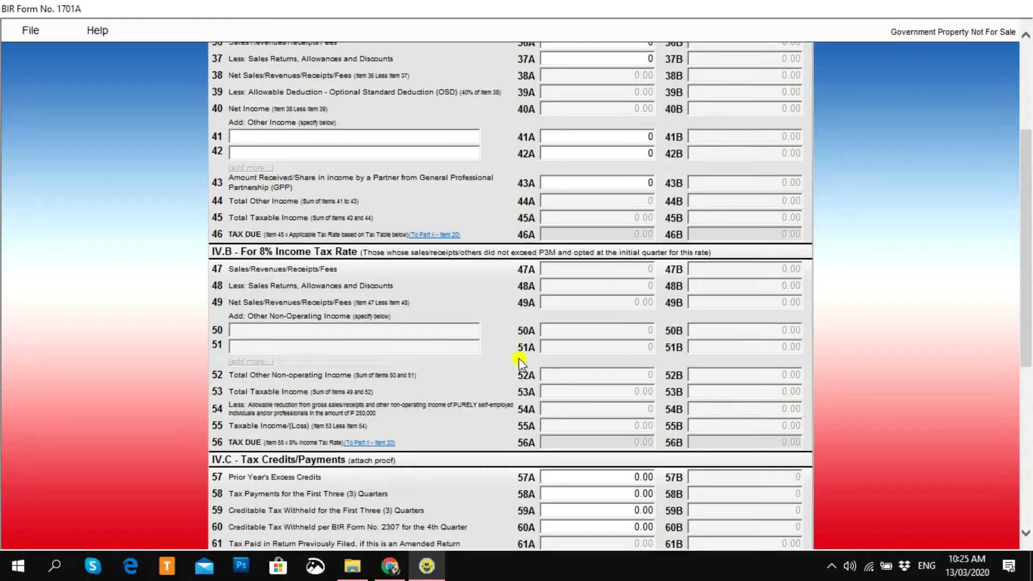
pyautogui.click(611, 136)
pyautogui.click(590, 165)
pyautogui.click(597, 155)
# Step: Scroll back up to the Part IV header and item 36
pyautogui.moveTo(1029, 329); pyautogui.dragTo(1027, 242)
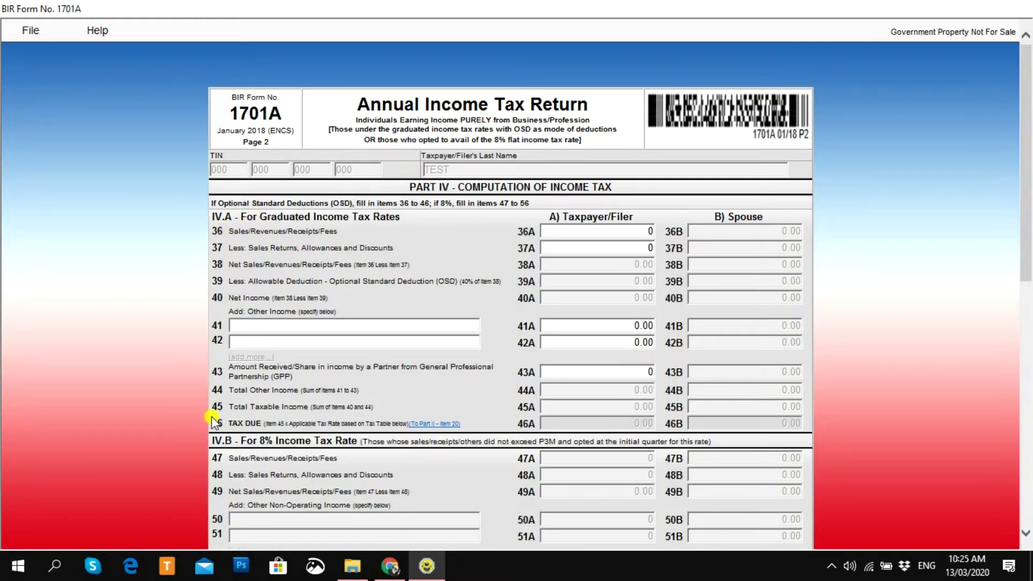
pyautogui.moveTo(1028, 217); pyautogui.dragTo(1028, 409)
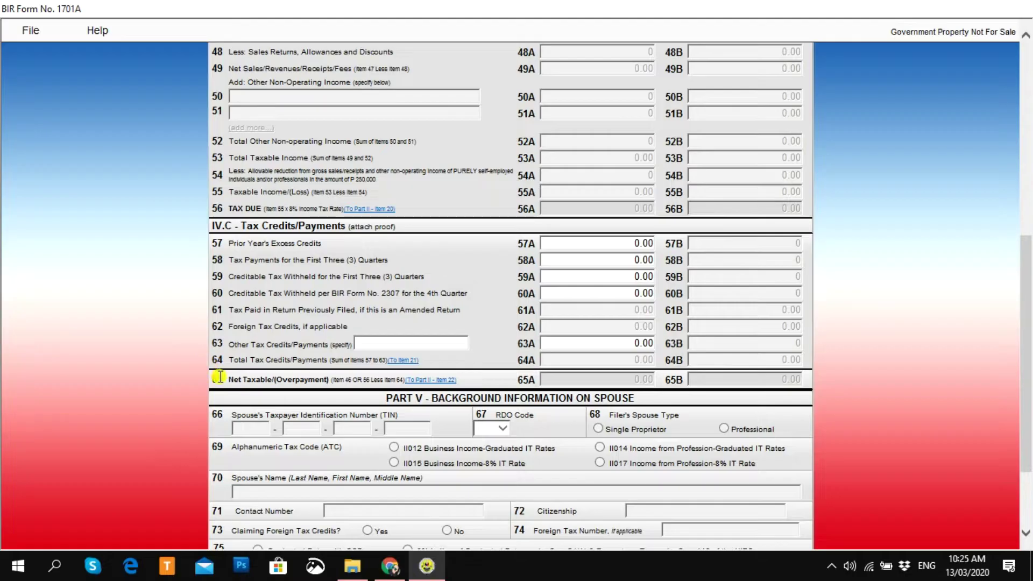
pyautogui.scroll(-2, 1026, 386)
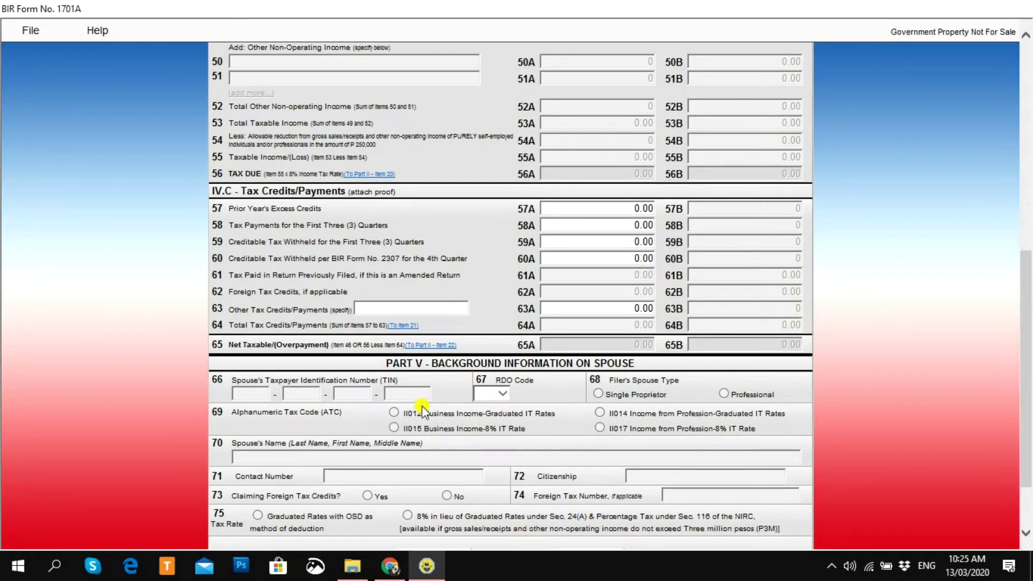
pyautogui.moveTo(1028, 374); pyautogui.dragTo(1028, 166)
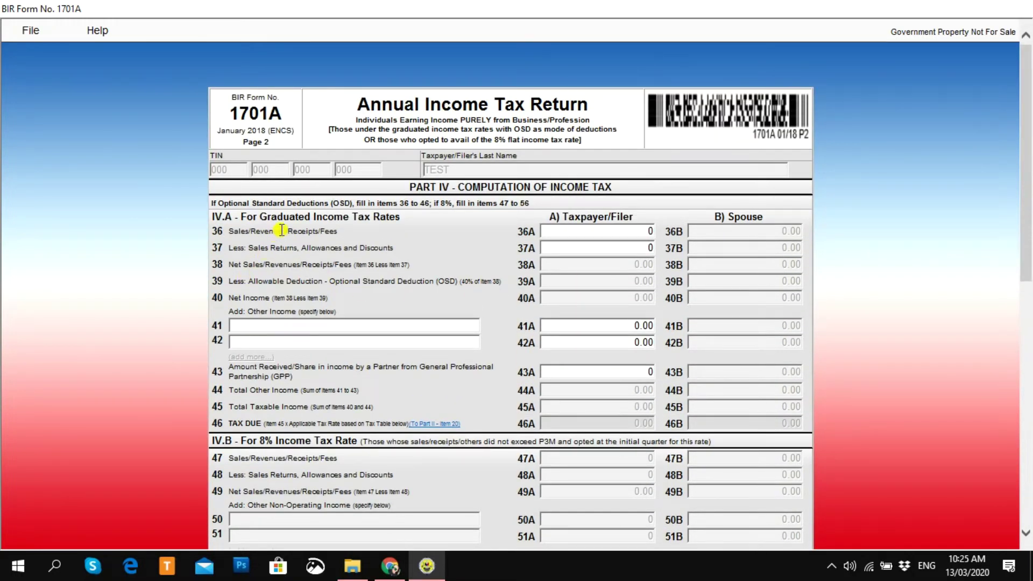
# Step: Enter 300000 as sales/revenues in item 36A and move on to item 37
pyautogui.click(577, 234)
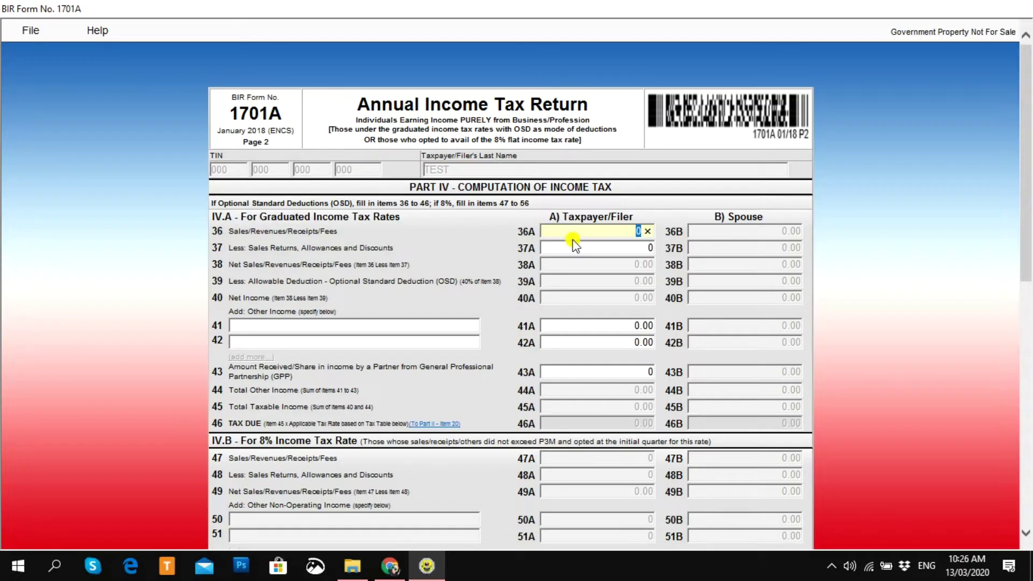
pyautogui.write('300000')
pyautogui.press('Tab')
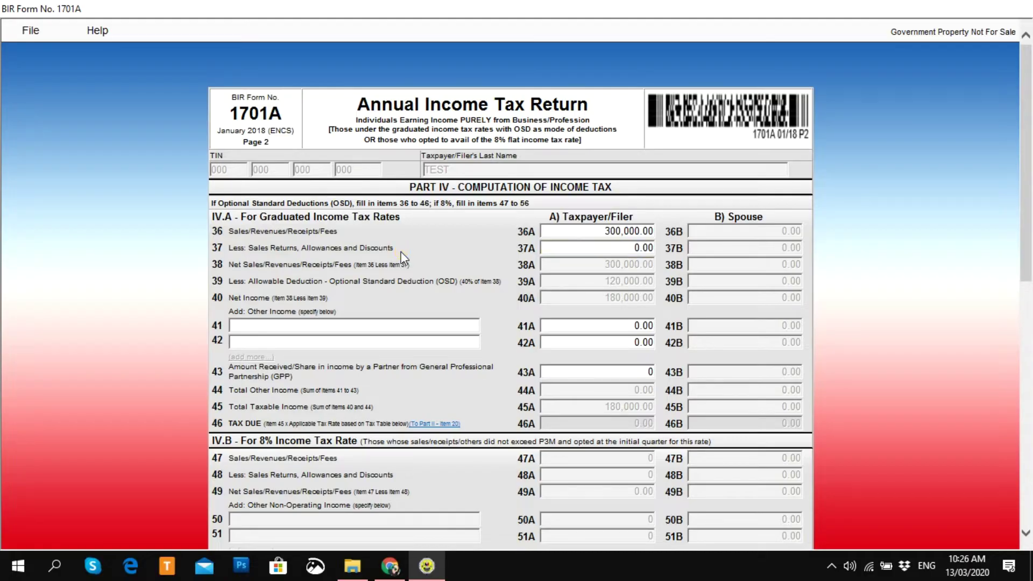
pyautogui.tripleClick(274, 257)
pyautogui.click(271, 257)
pyautogui.click(229, 250)
pyautogui.click(573, 247)
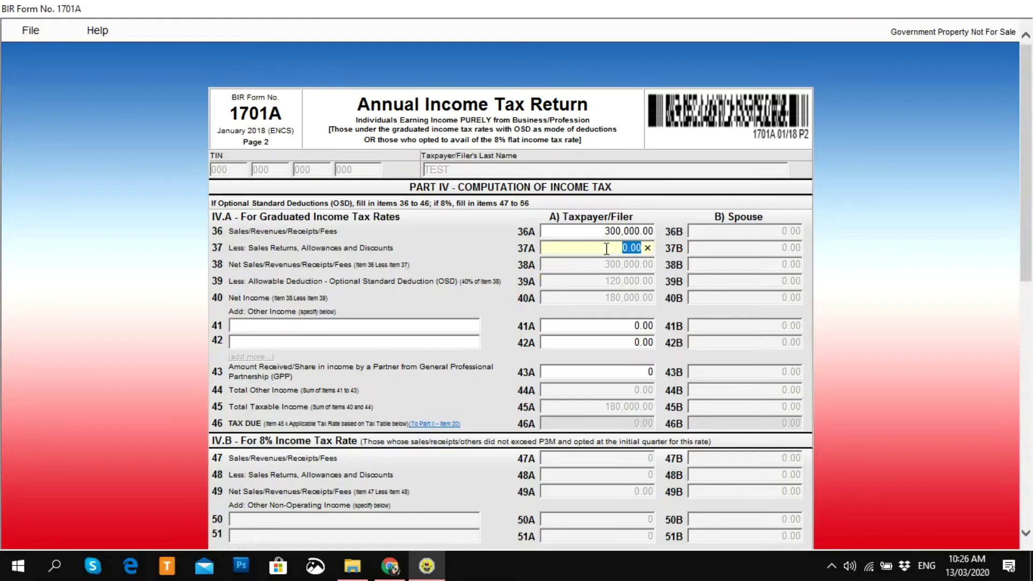
pyautogui.click(619, 267)
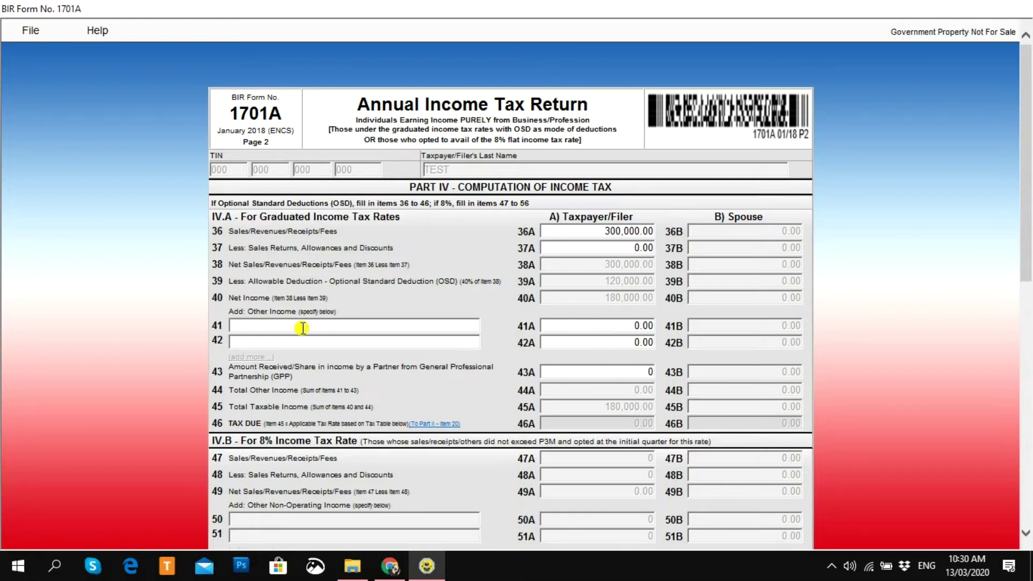
pyautogui.click(264, 358)
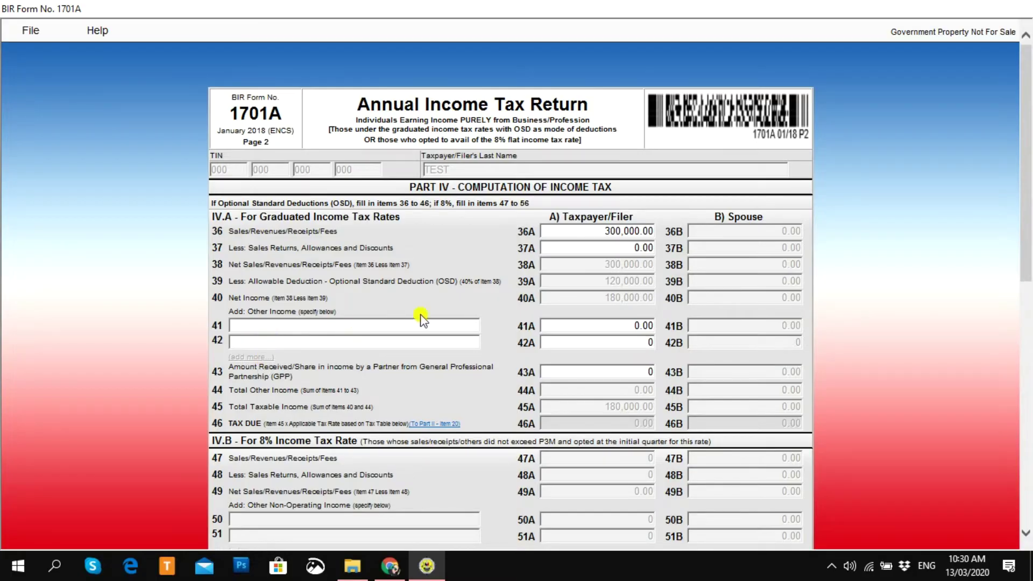
pyautogui.click(605, 345)
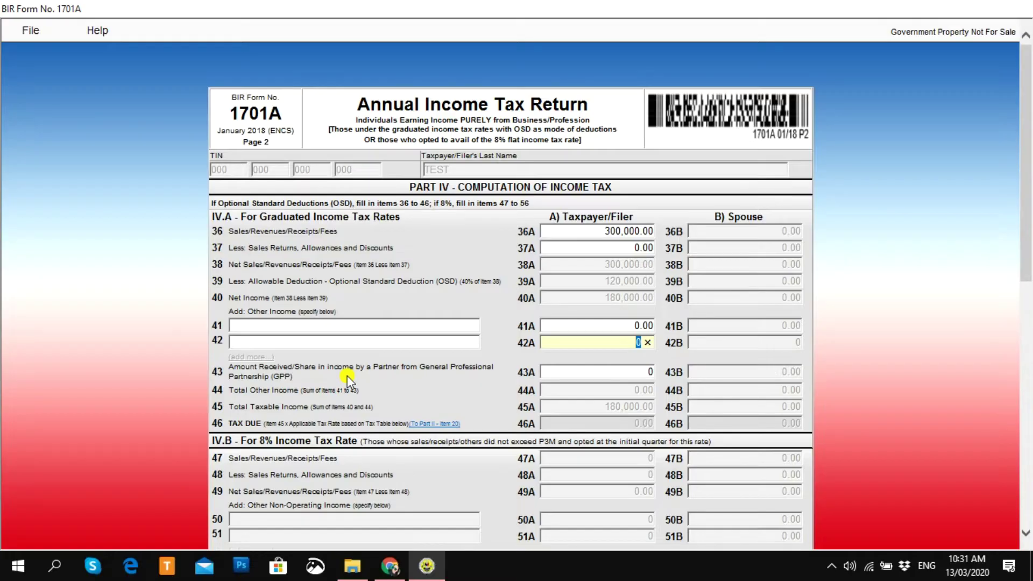
pyautogui.click(635, 373)
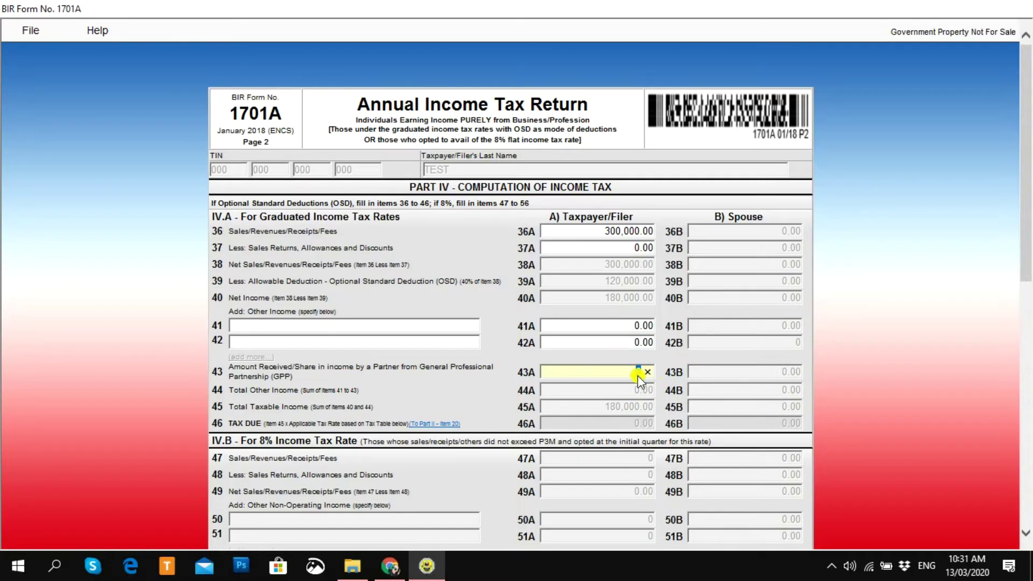
pyautogui.click(252, 401)
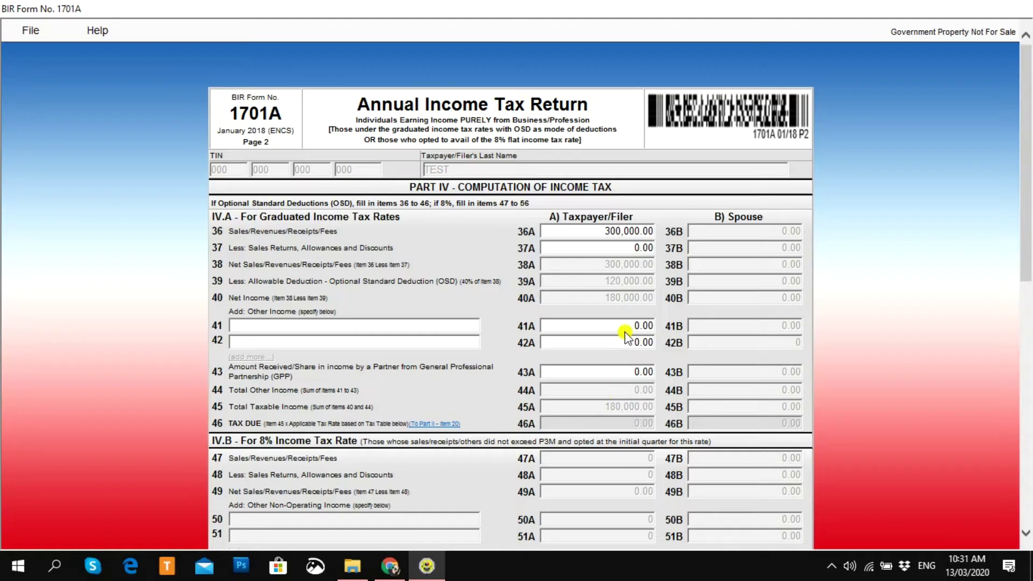
pyautogui.click(624, 371)
pyautogui.scroll(-1, 1020, 293)
# Step: Replace the 36A sales amount with 500,000 so the tax due recalculates
pyautogui.scroll(-3, 645, 425)
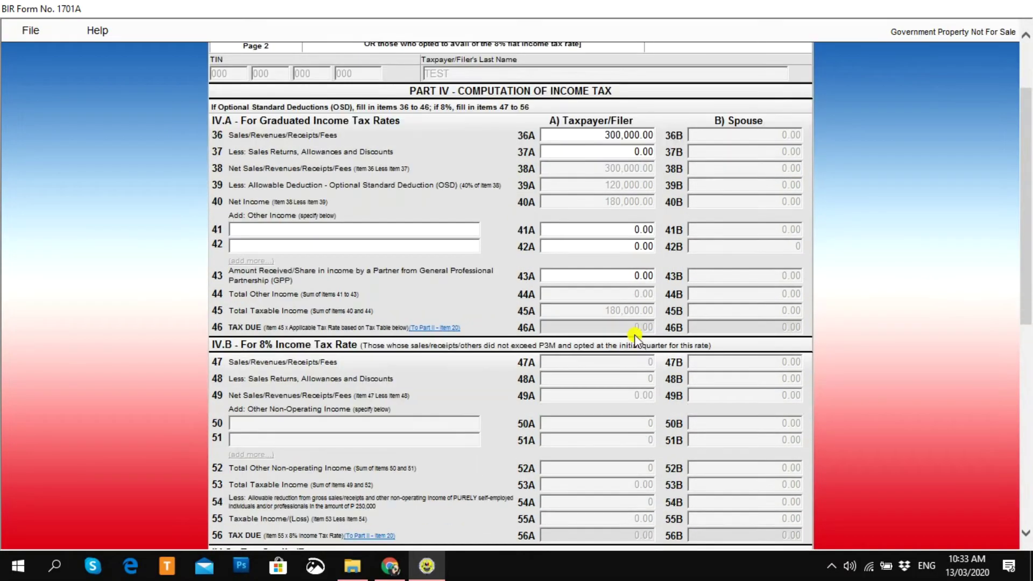
pyautogui.click(603, 134)
pyautogui.write('500,000')
pyautogui.click(601, 173)
pyautogui.click(633, 329)
# Step: Leave item 57A at 0.00 and enter 2,000 as first-three-quarter tax payments in 58A
pyautogui.moveTo(1026, 281); pyautogui.dragTo(1027, 430)
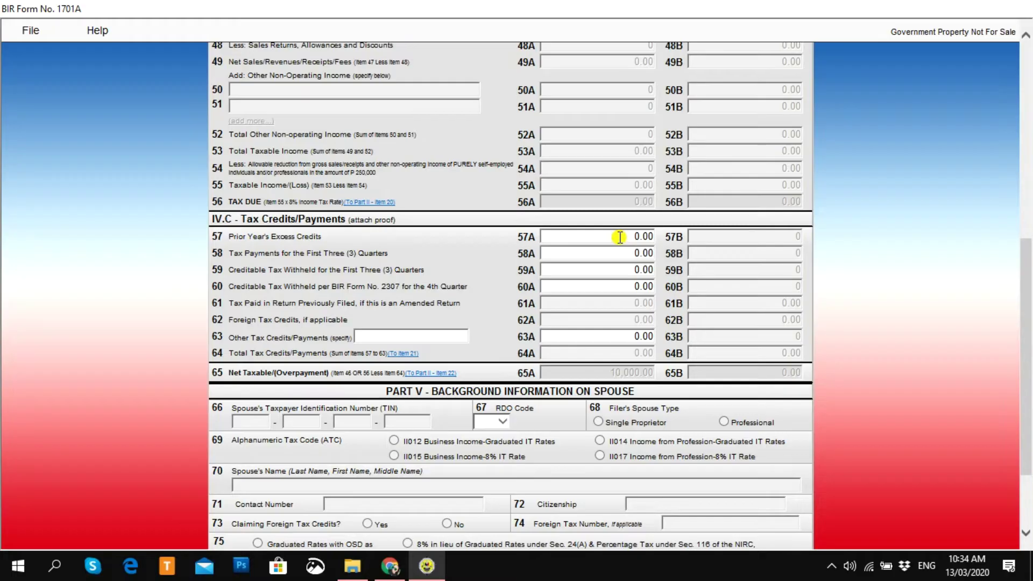
pyautogui.click(619, 237)
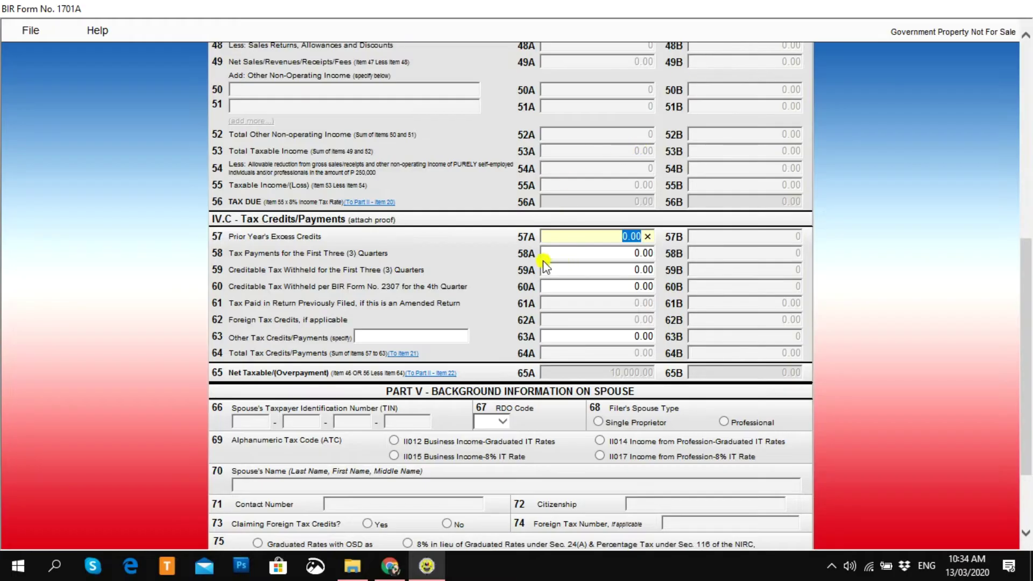
pyautogui.click(386, 261)
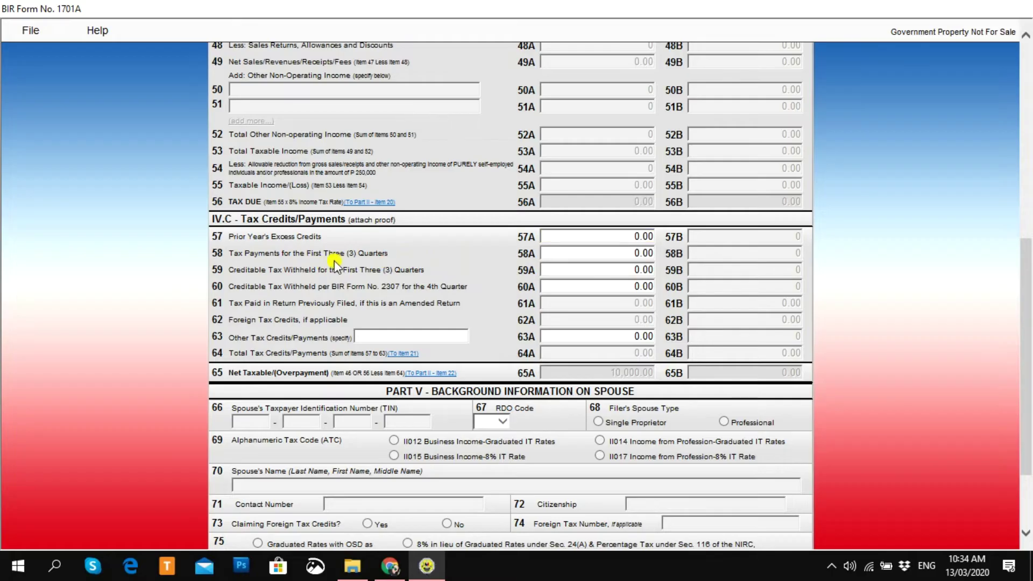
pyautogui.click(593, 253)
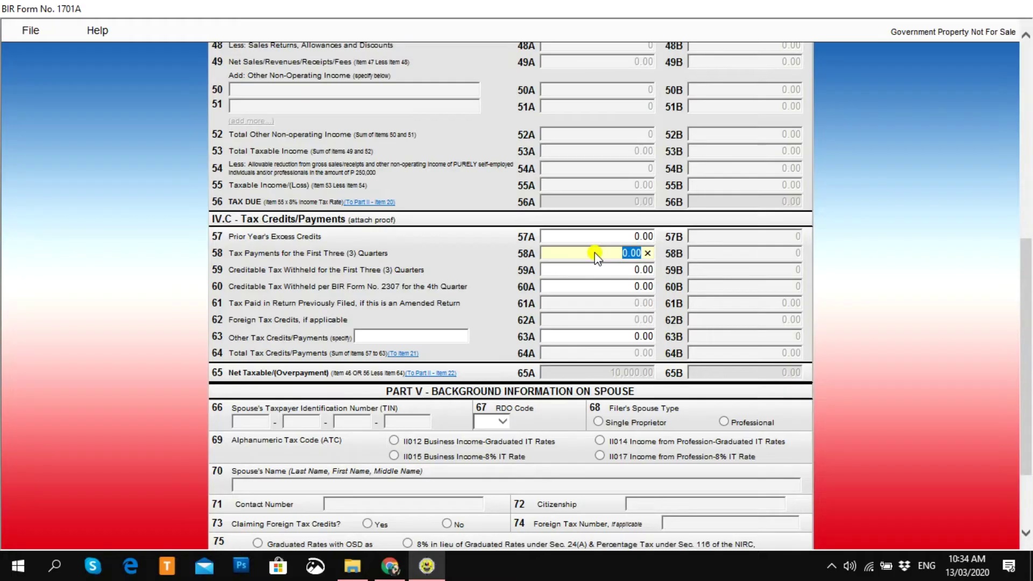
pyautogui.write('5')
pyautogui.press('BackSpace')
pyautogui.write('2000')
pyautogui.click(580, 265)
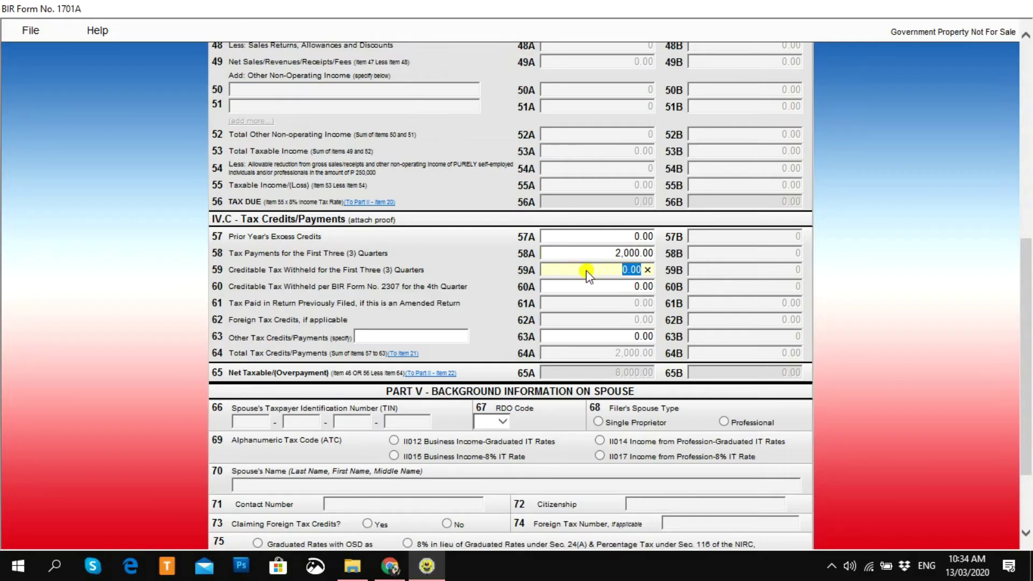
# Step: Check the withheld amounts in items 59A and 60A, leaving both at 0.00
pyautogui.click(714, 285)
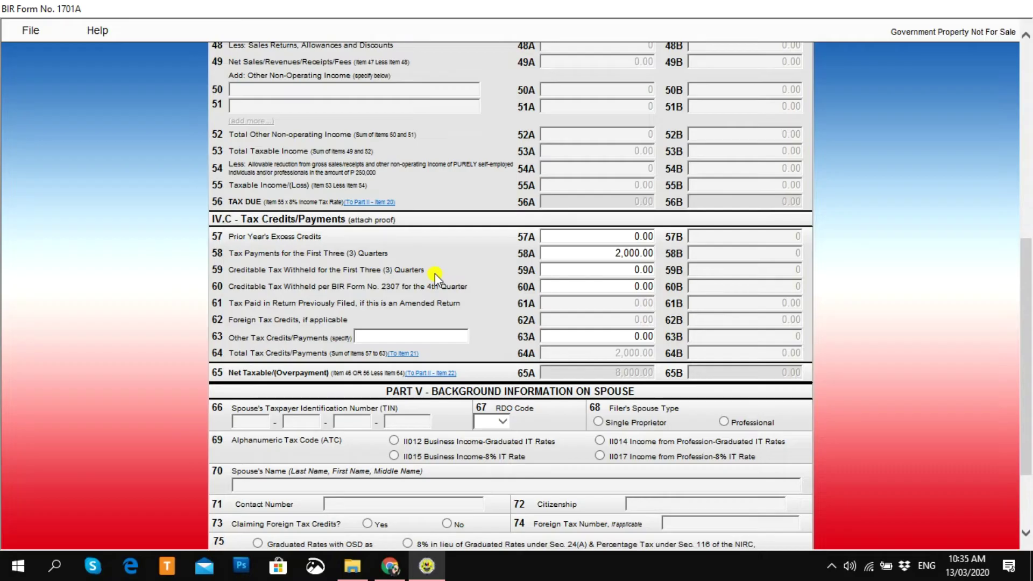
pyautogui.click(601, 267)
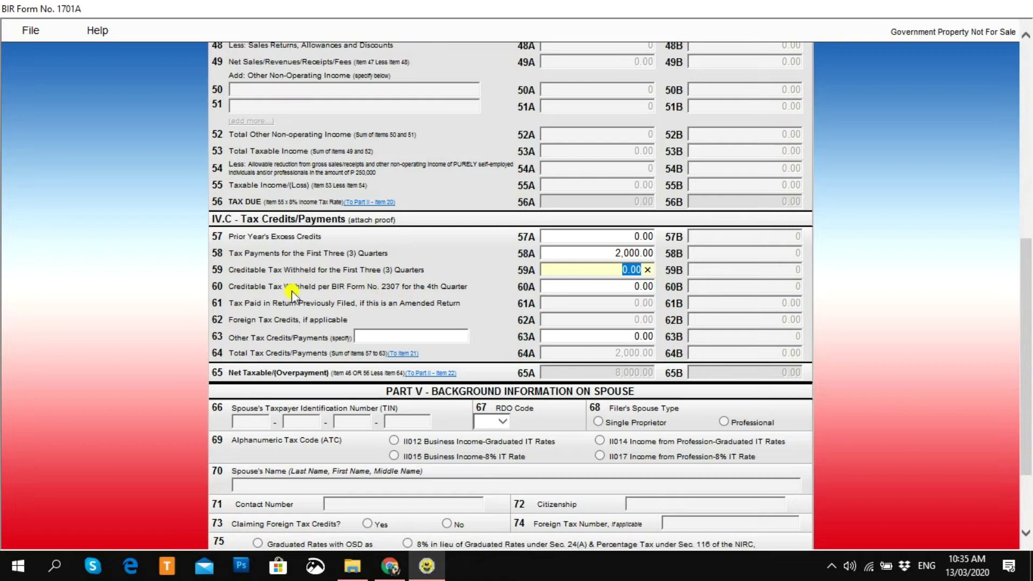
pyautogui.click(620, 289)
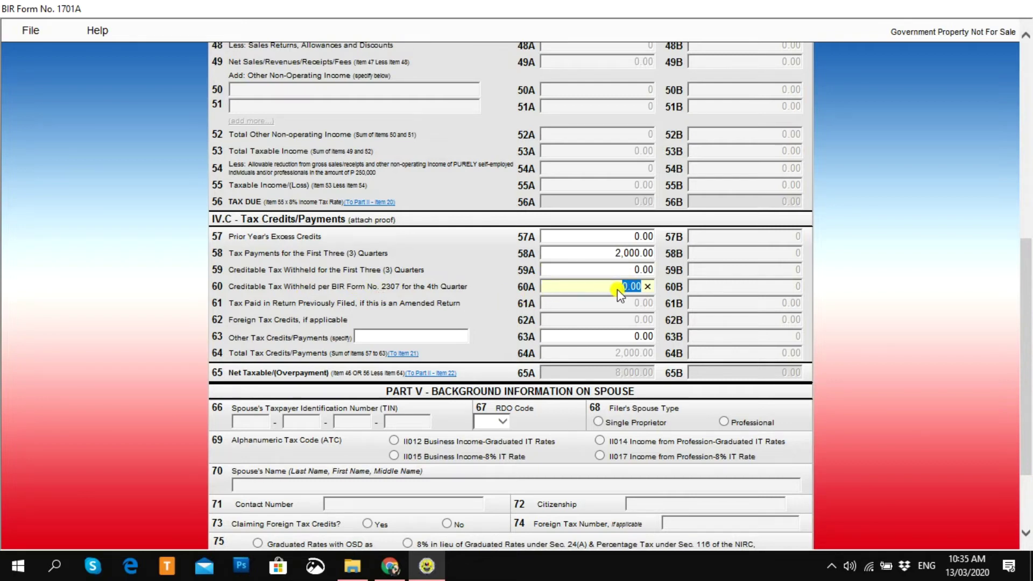
pyautogui.click(620, 270)
pyautogui.click(623, 270)
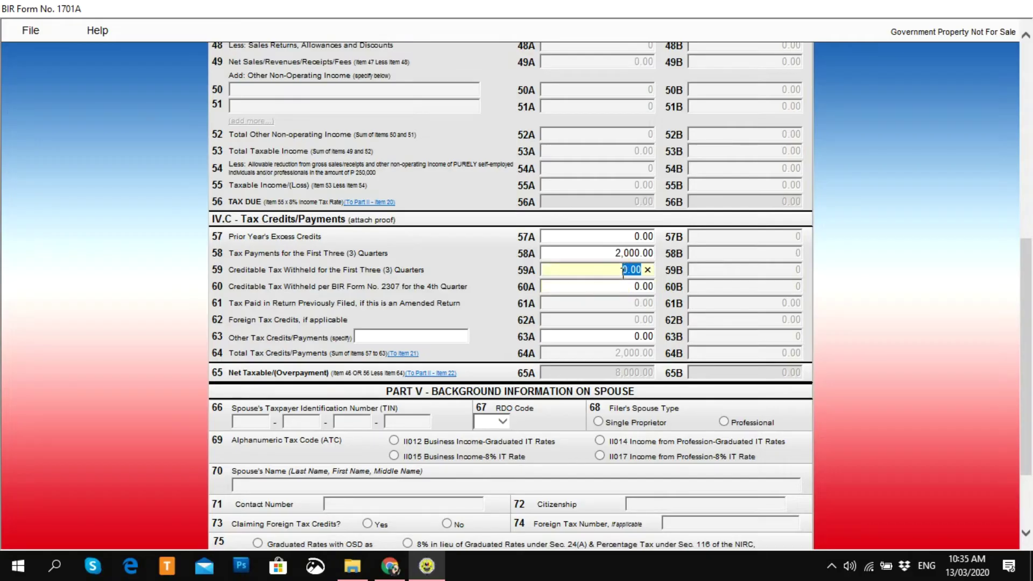
pyautogui.click(602, 290)
pyautogui.click(616, 324)
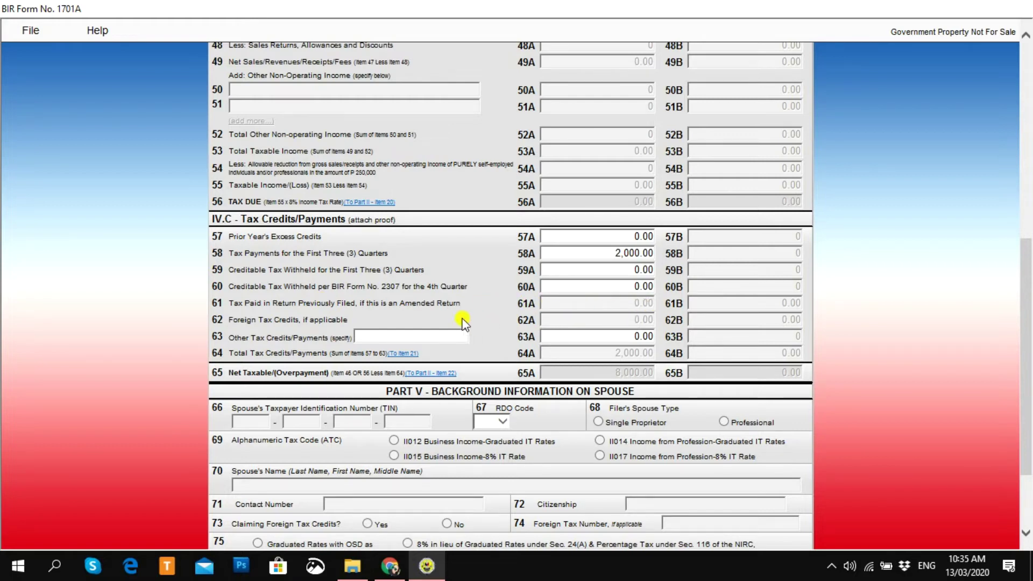
pyautogui.click(604, 287)
pyautogui.click(618, 299)
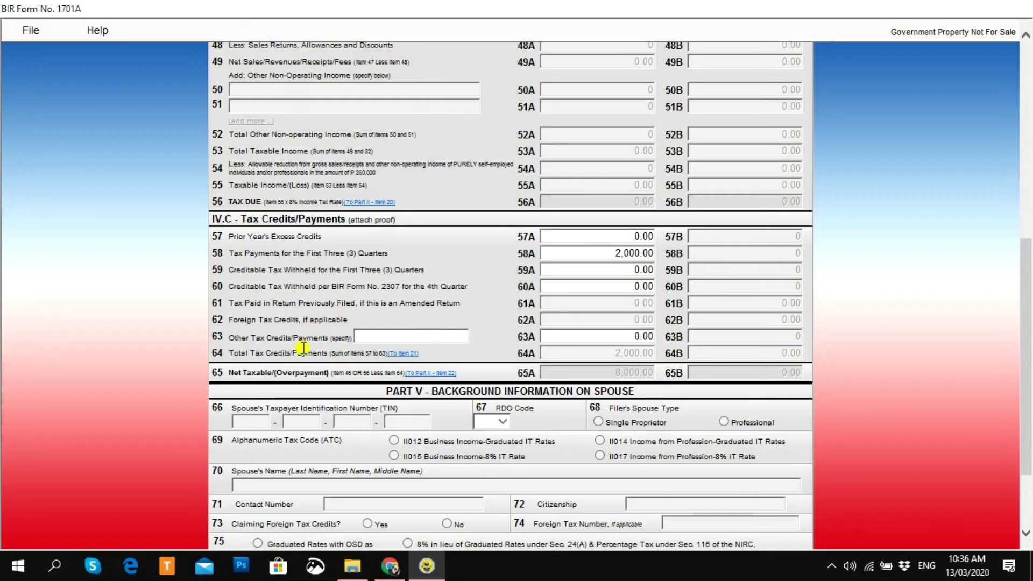
# Step: Look at item 63 other tax credits, leaving the 63A amount unchanged
pyautogui.moveTo(1031, 347); pyautogui.dragTo(1031, 392)
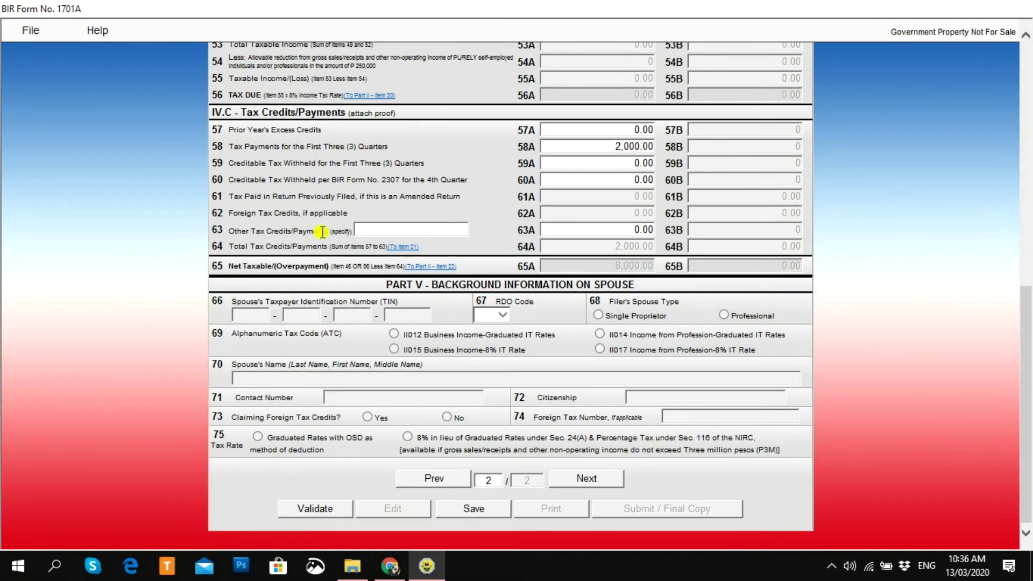
pyautogui.click(377, 231)
pyautogui.click(622, 224)
# Step: Return to page 1 with Prev and scroll up to Part I
pyautogui.moveTo(1026, 392); pyautogui.dragTo(1026, 286)
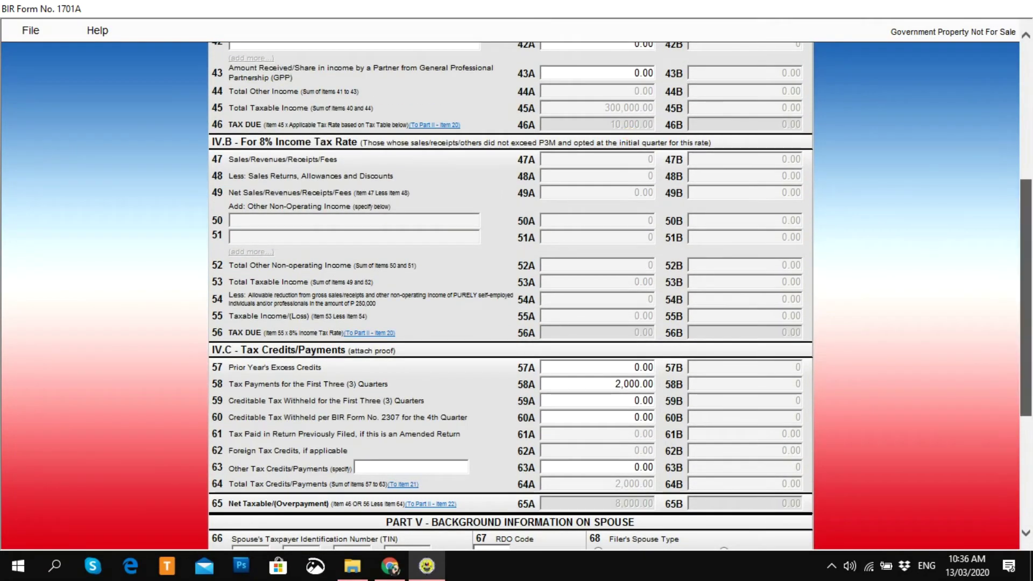
pyautogui.scroll(-4, 631, 139)
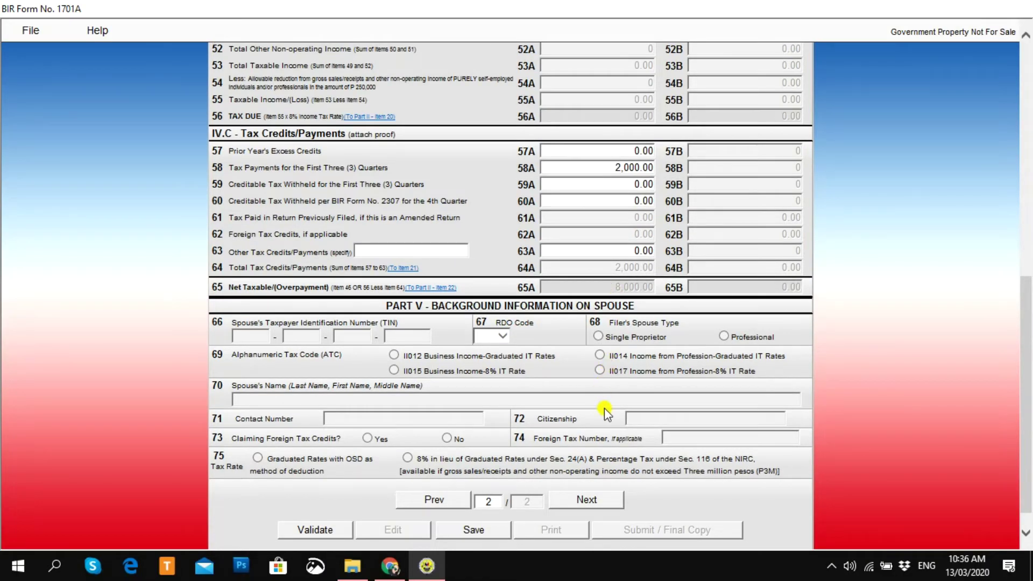
pyautogui.scroll(-1, 592, 398)
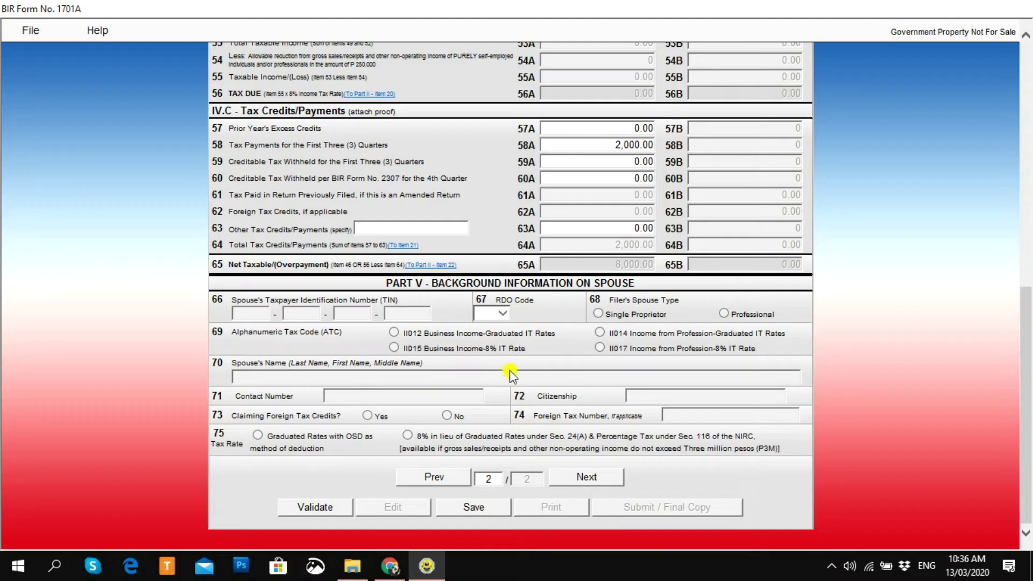
pyautogui.click(439, 477)
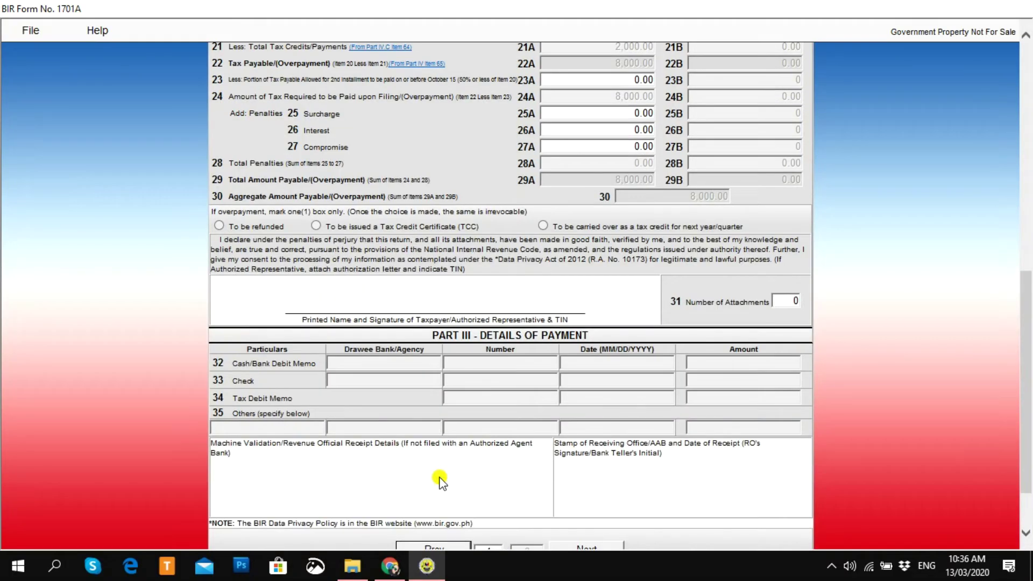
pyautogui.scroll(5, 511, 296)
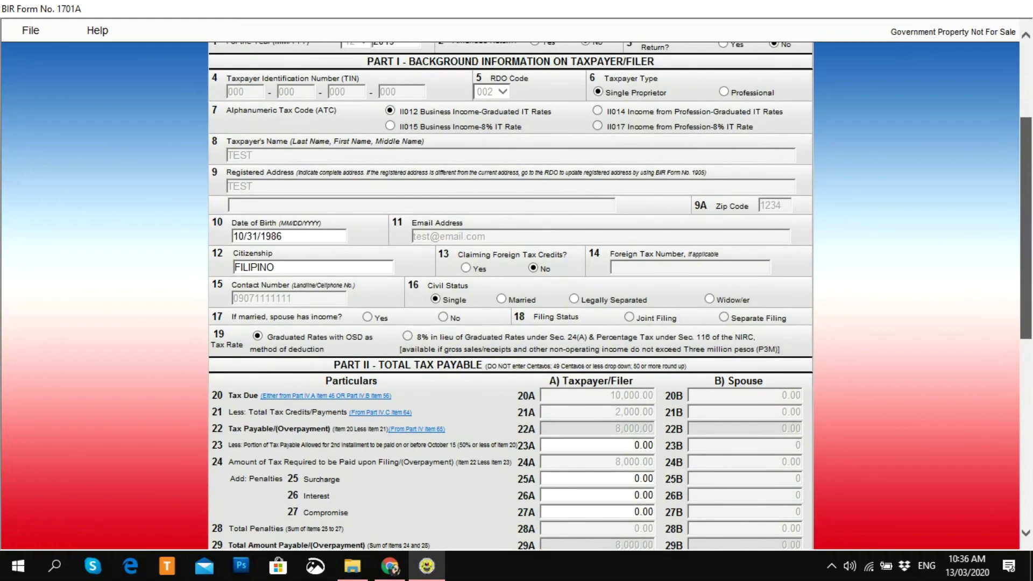
# Step: Enter 4,000.00 as the second-installment portion in item 23A, reducing the payable amount to 4,000.00
pyautogui.moveTo(1031, 225); pyautogui.dragTo(1031, 300)
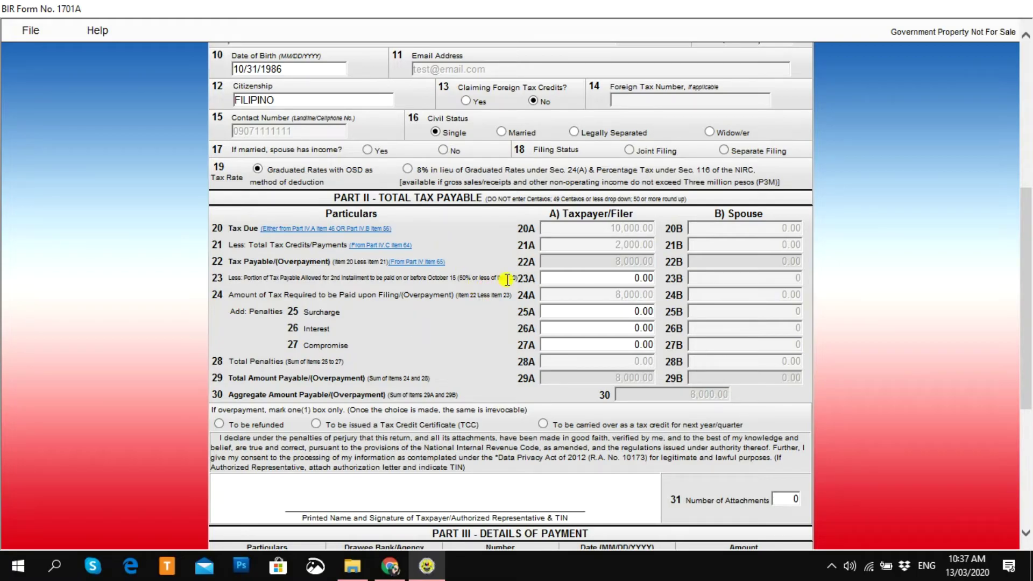
pyautogui.click(628, 279)
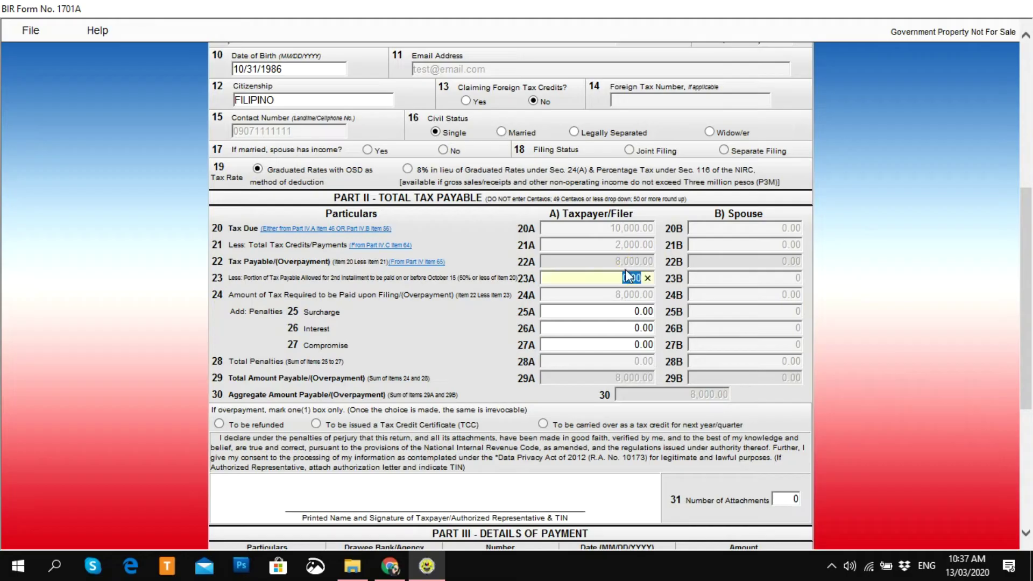
pyautogui.write('4,000')
pyautogui.click(678, 289)
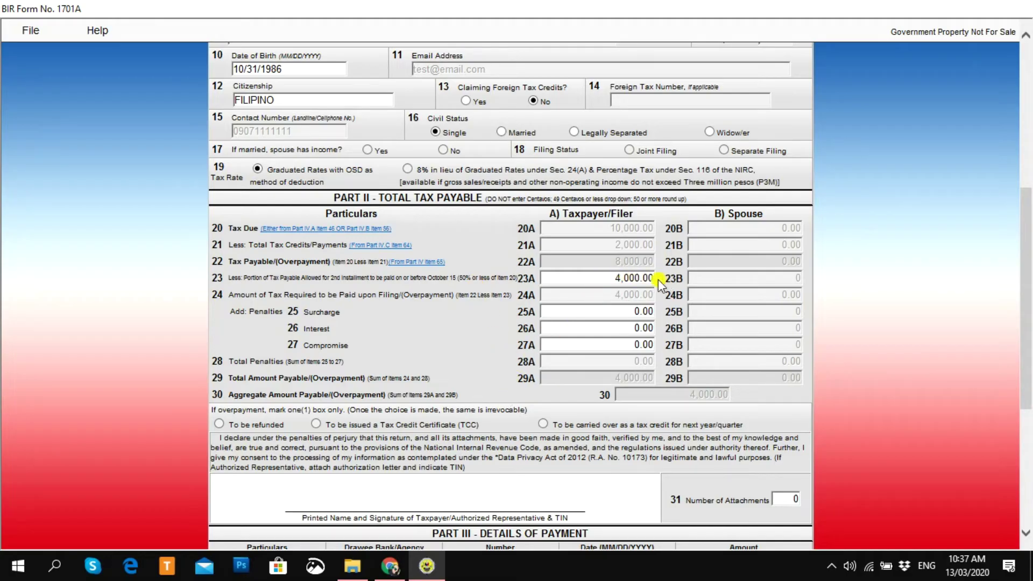
# Step: Recheck the entries, keeping 23A at 4,000.00 and the 25A surcharge at 0.00
pyautogui.click(619, 279)
pyautogui.press('Tab')
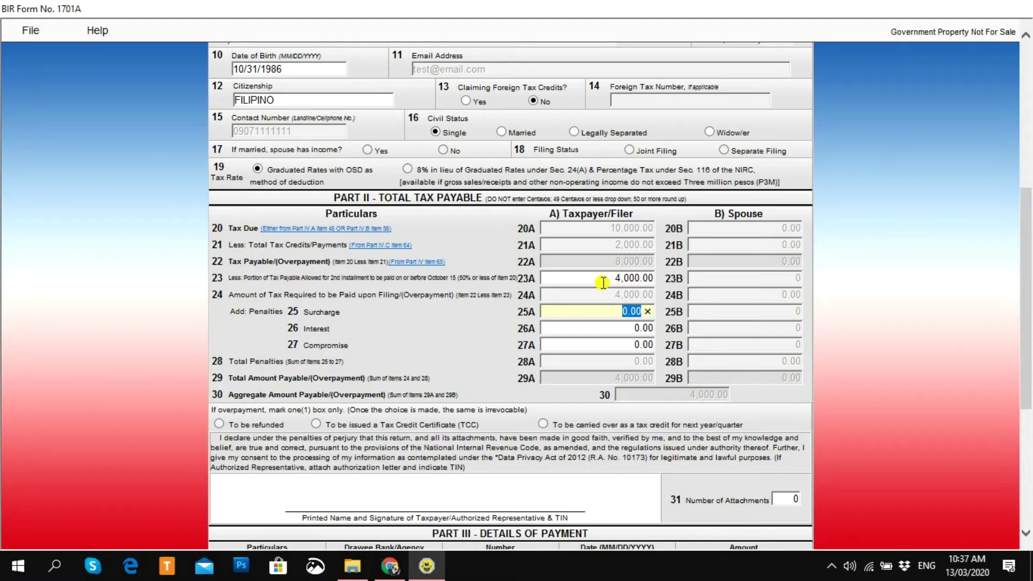
pyautogui.click(481, 306)
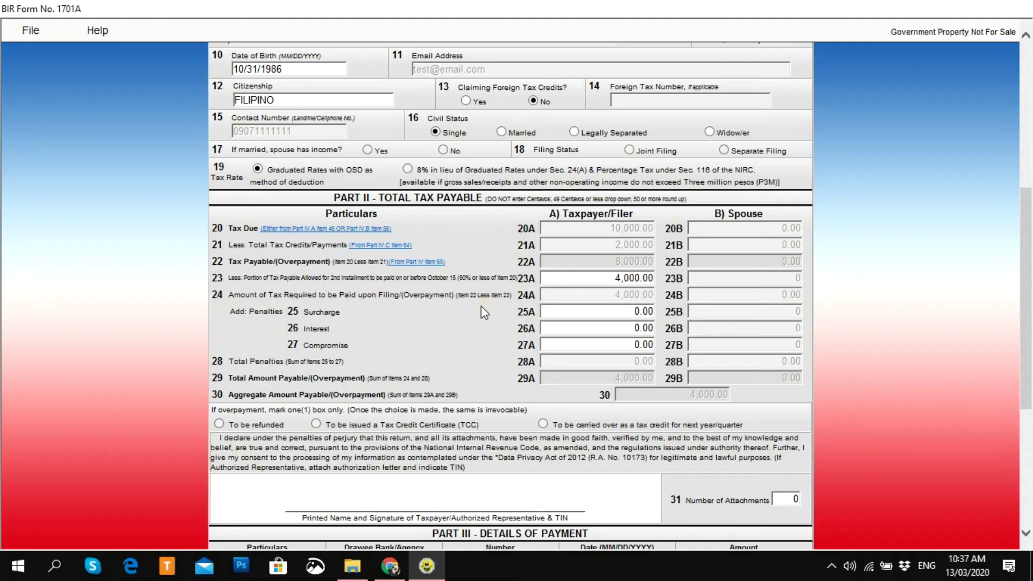
pyautogui.click(607, 279)
pyautogui.click(610, 287)
pyautogui.click(628, 311)
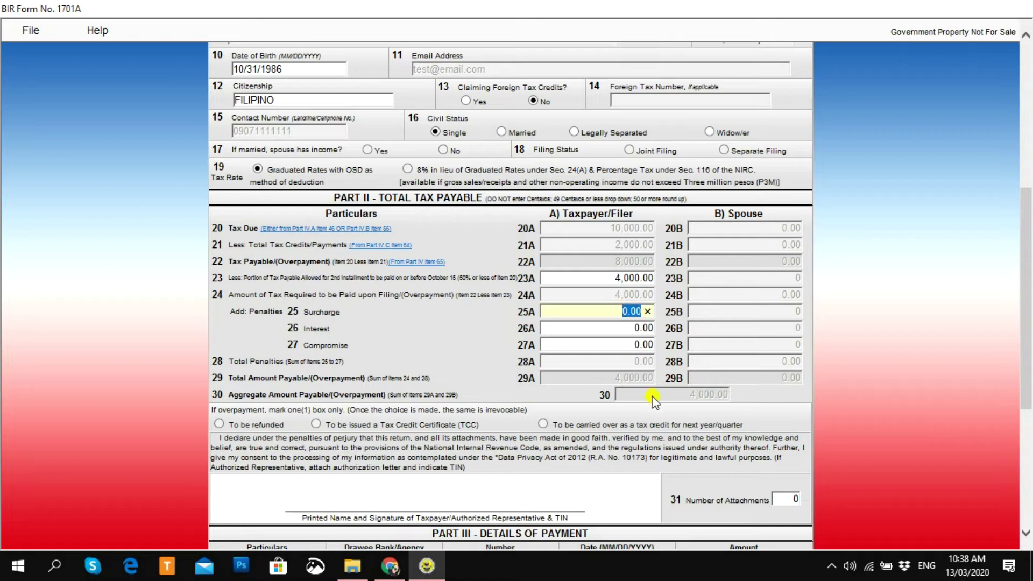
pyautogui.write('1000')
pyautogui.click(598, 350)
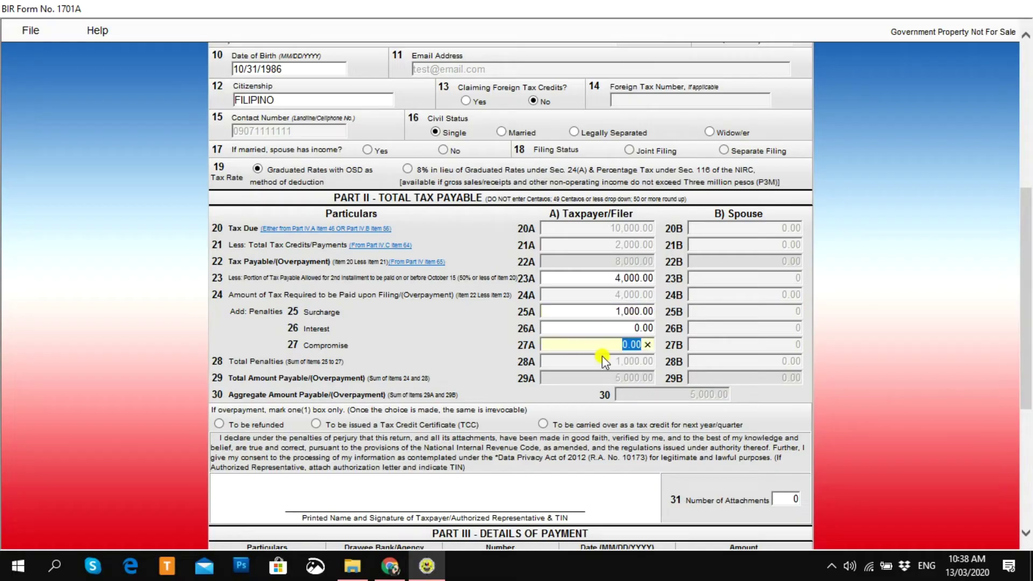
pyautogui.write('500')
pyautogui.press('BackSpace')
pyautogui.click(689, 342)
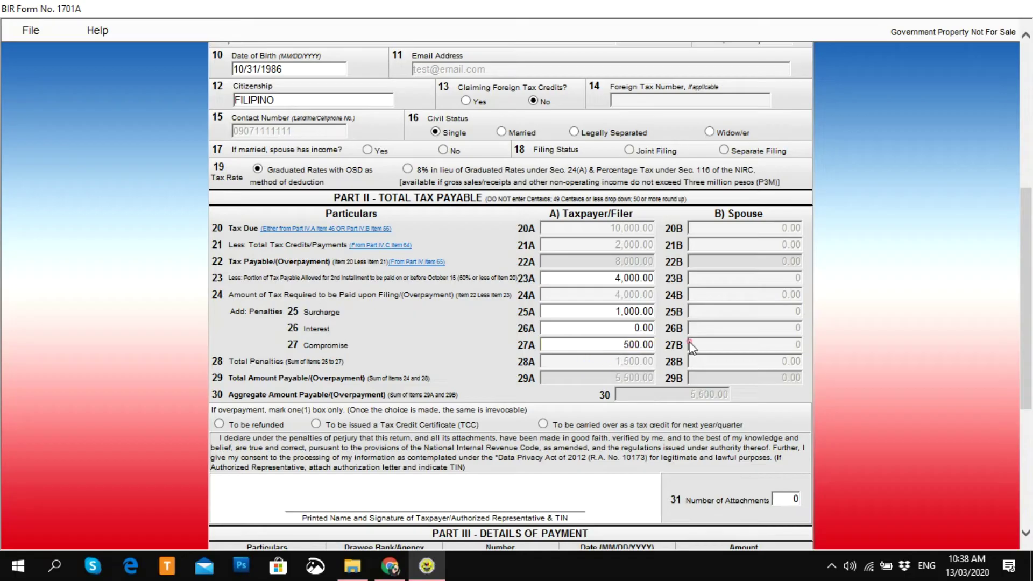
pyautogui.click(573, 307)
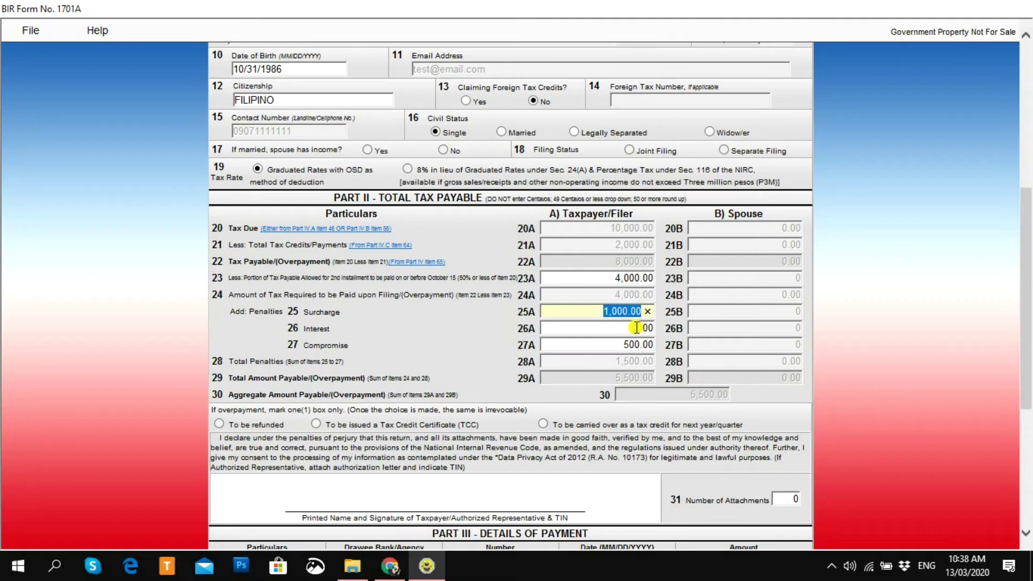
pyautogui.press('Delete')
pyautogui.click(635, 326)
pyautogui.press('Delete')
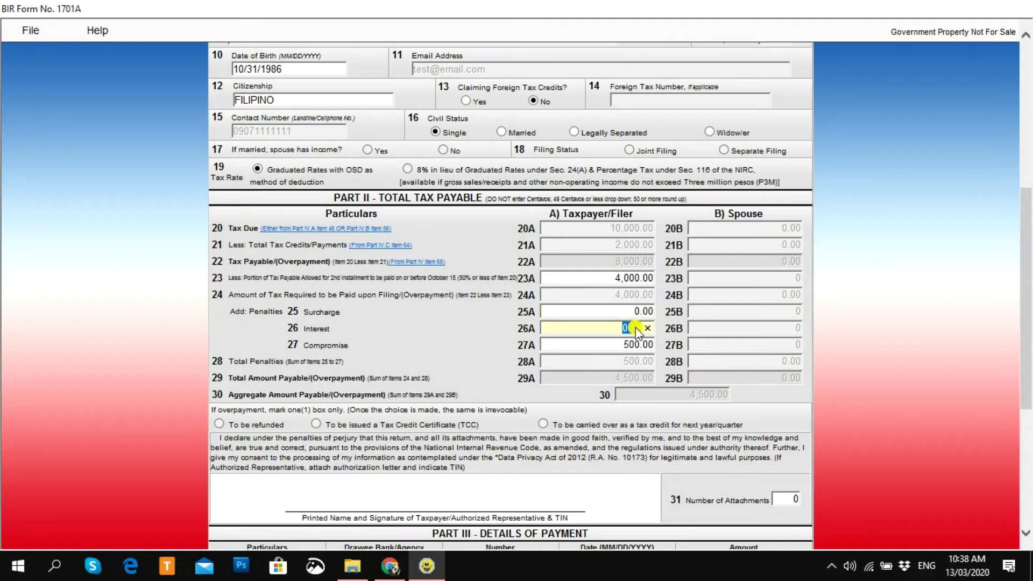
pyautogui.click(618, 345)
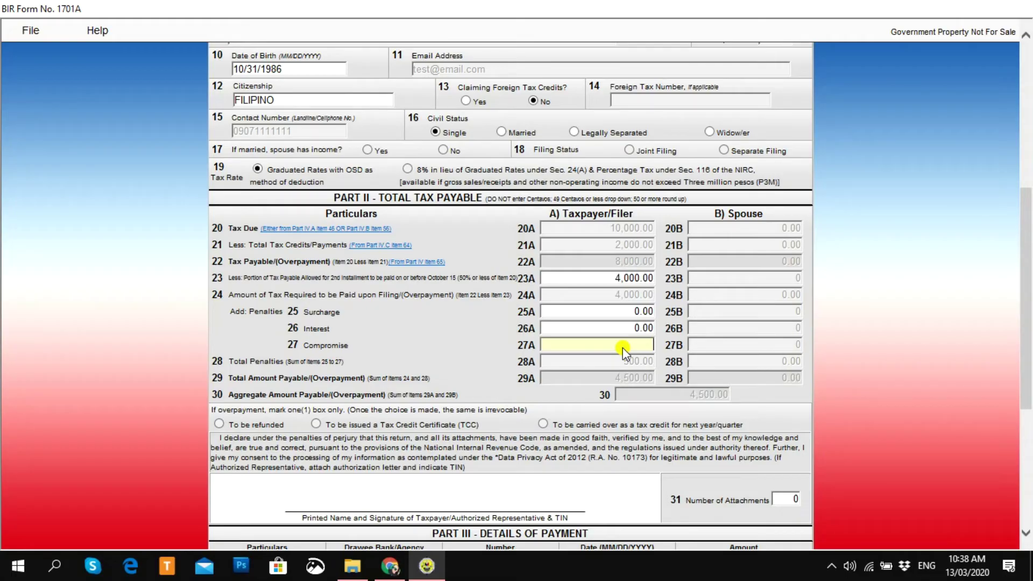
pyautogui.click(618, 312)
pyautogui.click(616, 328)
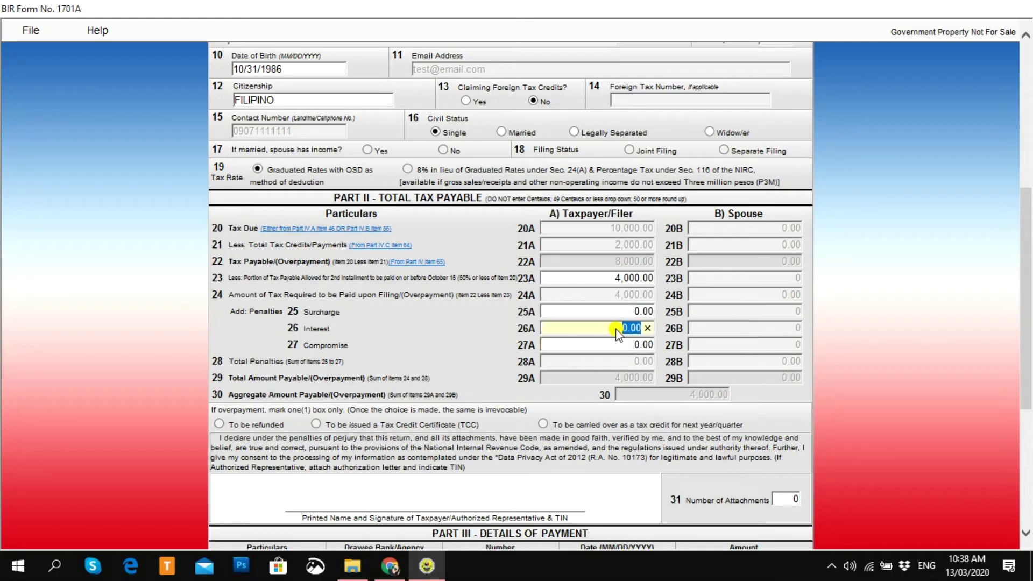
pyautogui.click(692, 351)
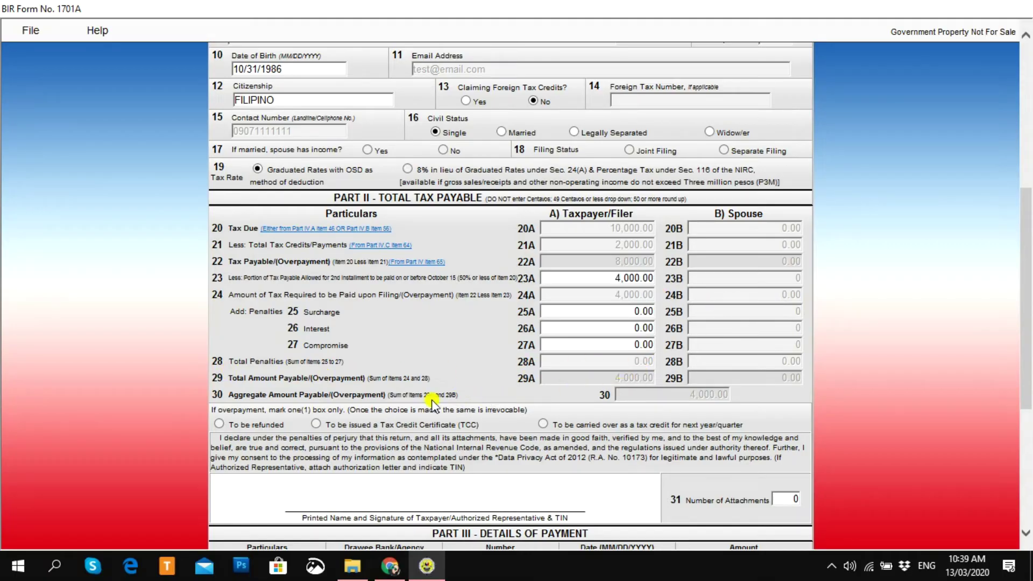
pyautogui.moveTo(218, 378); pyautogui.dragTo(302, 382)
pyautogui.click(303, 383)
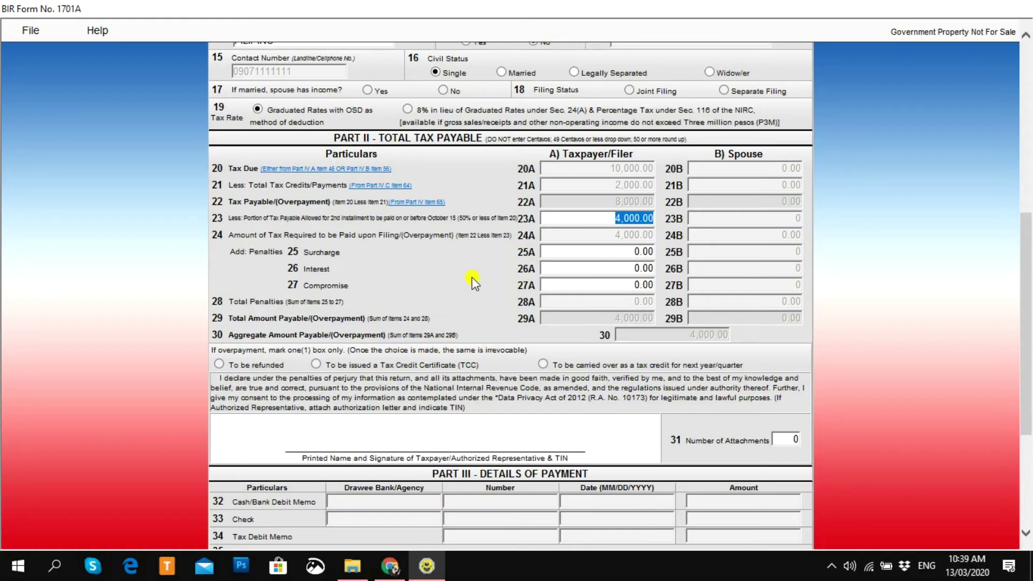
pyautogui.click(228, 363)
# Step: Enter 9,000.00 as Prior Year's Excess Credits in item 57A on page 2, then return to page 1
pyautogui.scroll(-3, 597, 425)
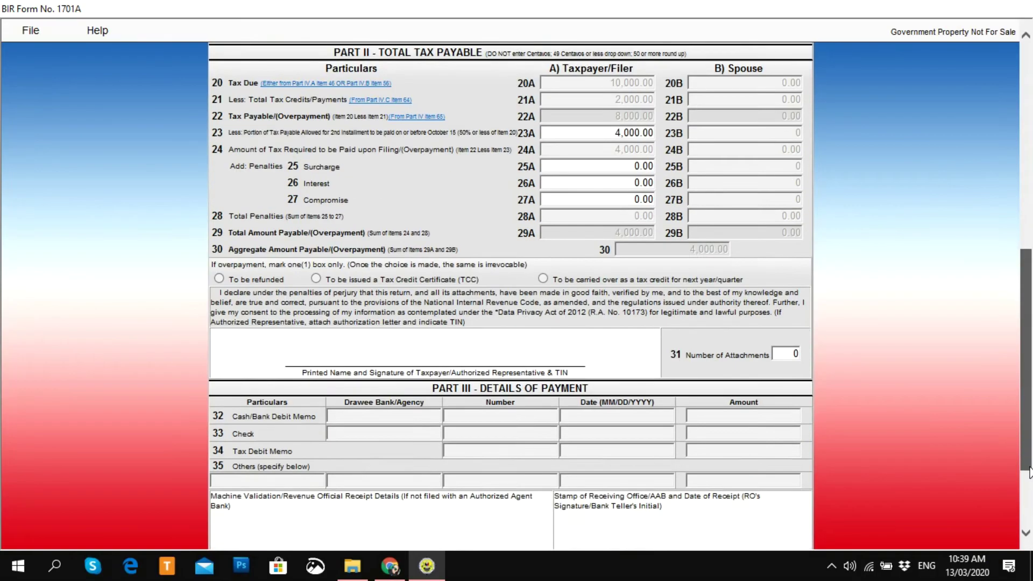
pyautogui.click(586, 526)
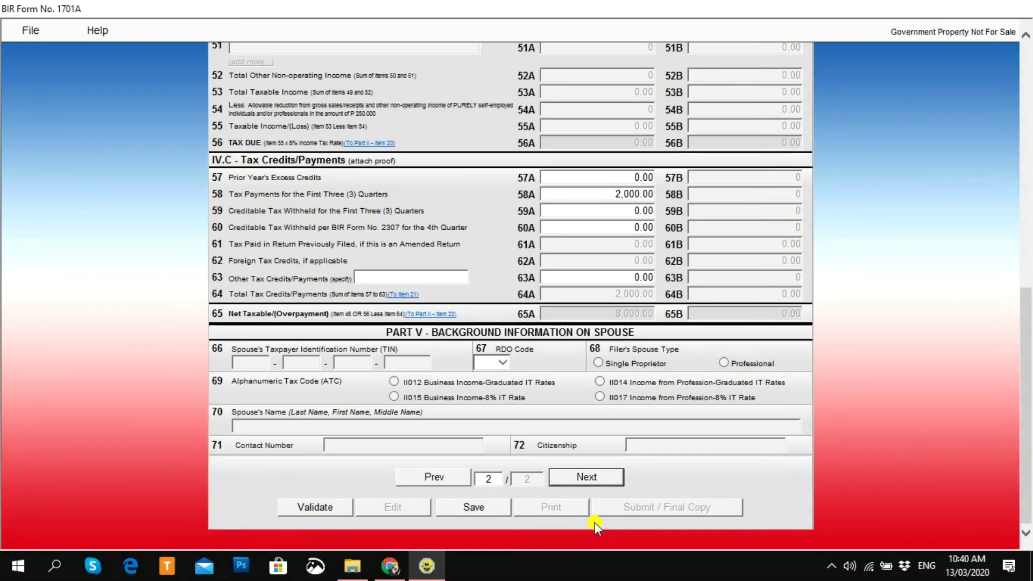
pyautogui.scroll(2, 1028, 371)
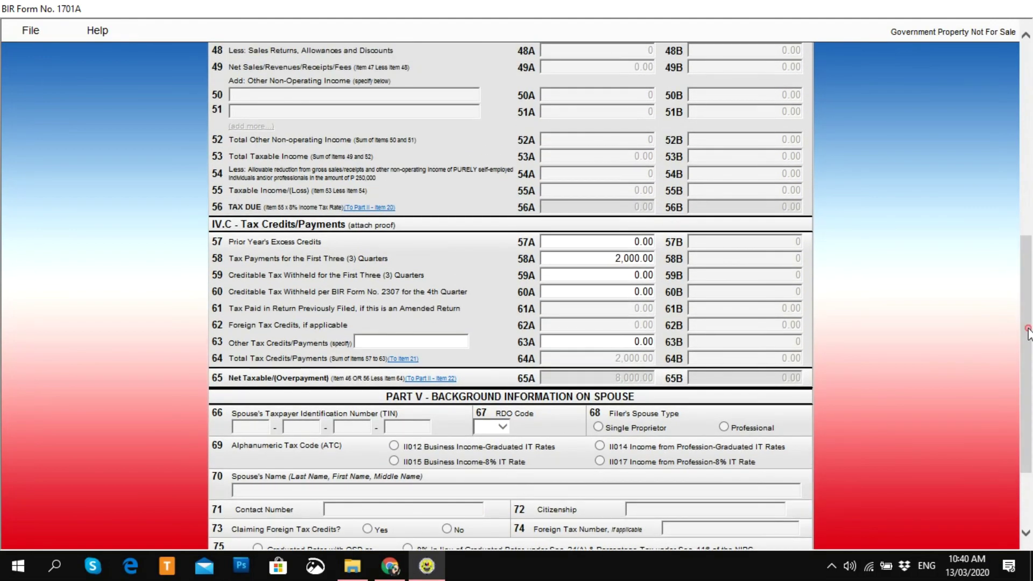
pyautogui.click(596, 270)
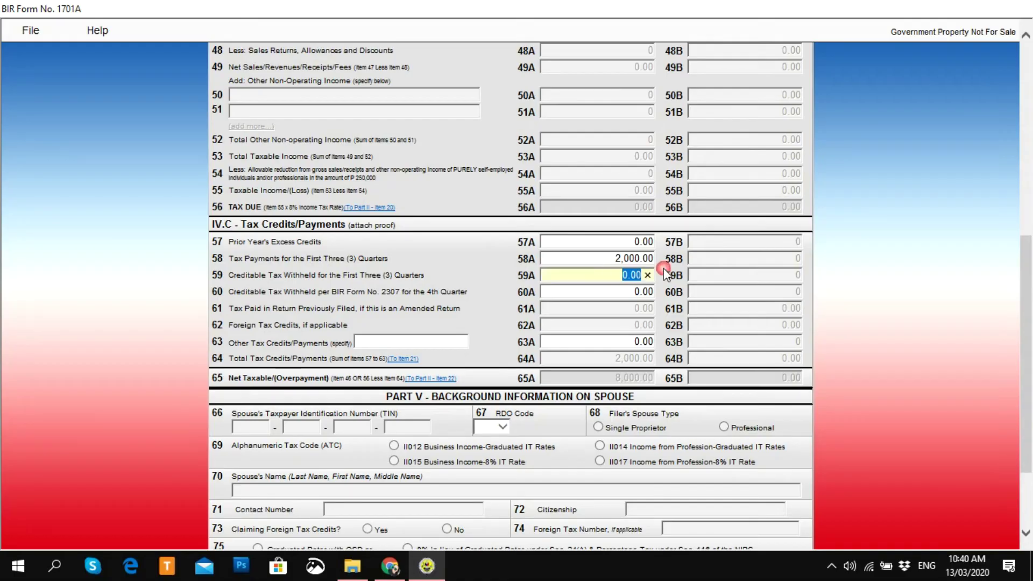
pyautogui.click(593, 259)
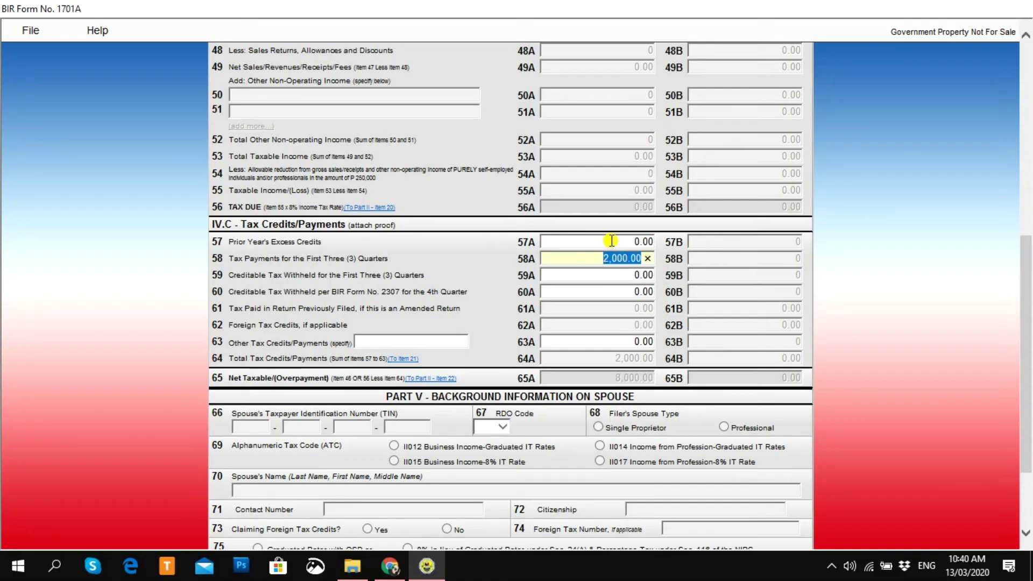
pyautogui.click(610, 241)
pyautogui.write('9000')
pyautogui.click(725, 282)
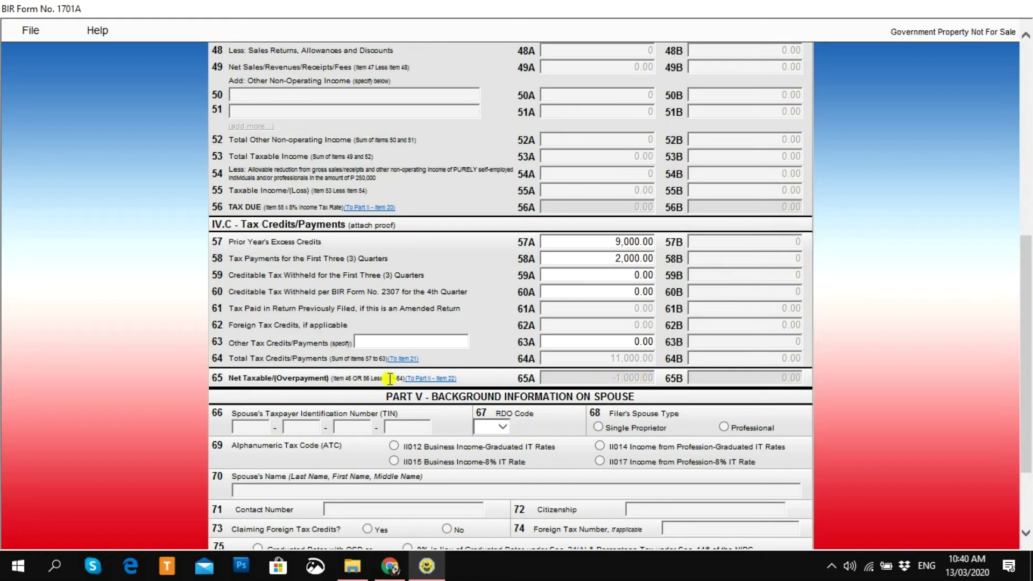
pyautogui.scroll(-3, 1028, 375)
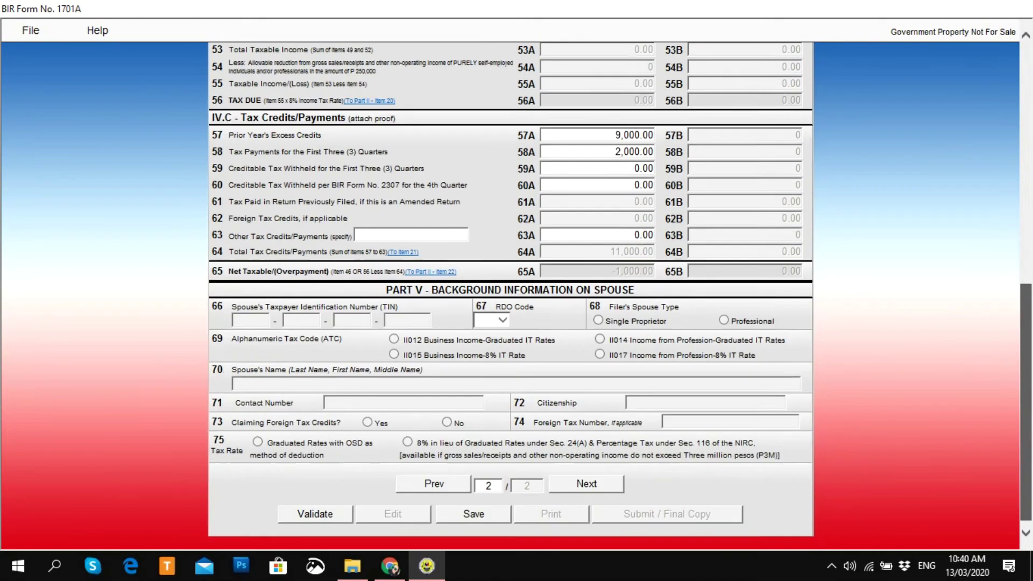
pyautogui.click(421, 482)
# Step: Clear the 4,000.00 second-instalment amount in item 23A to zero
pyautogui.scroll(4, 1029, 416)
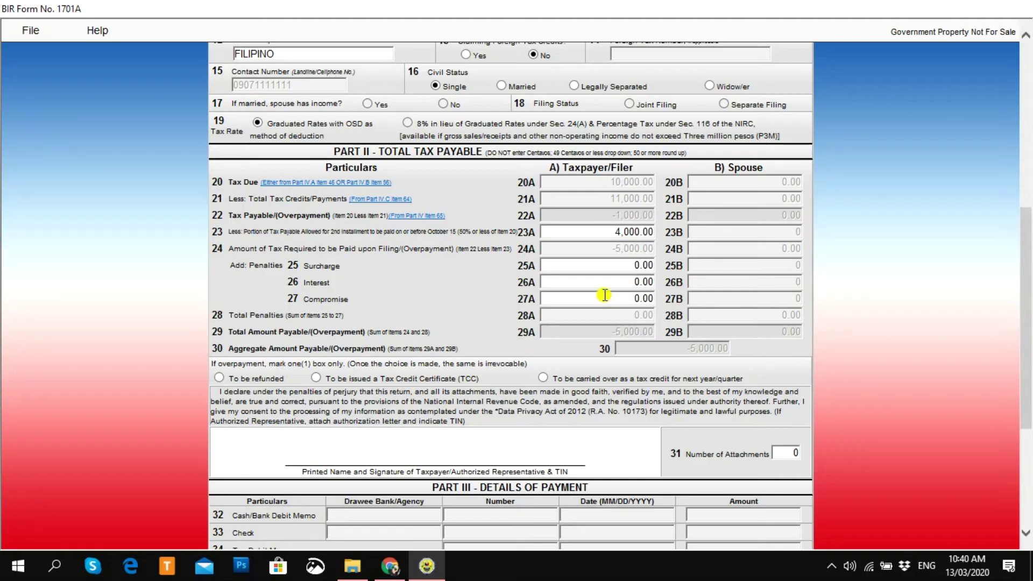
pyautogui.click(591, 233)
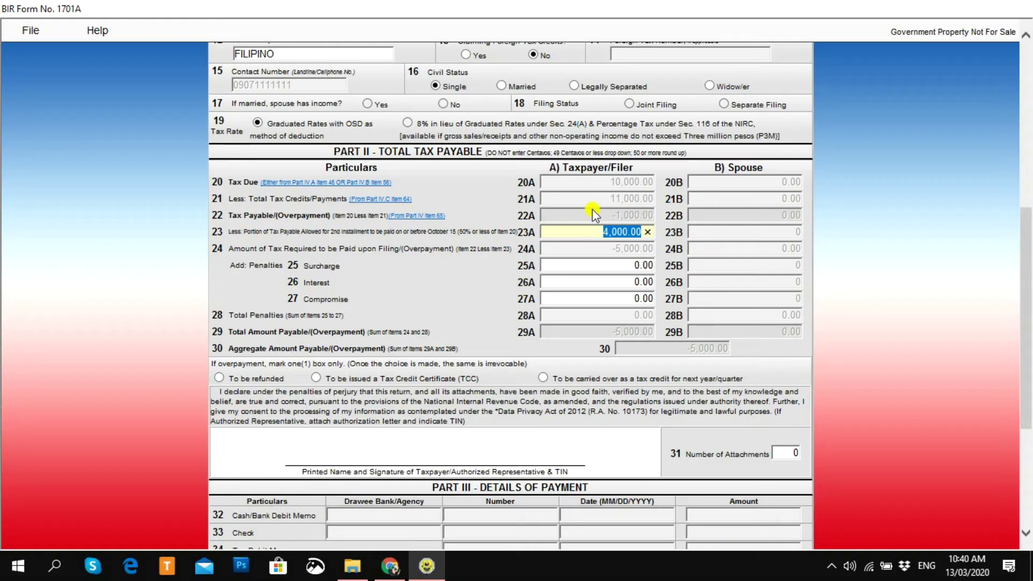
pyautogui.press('BackSpace')
pyautogui.click(600, 251)
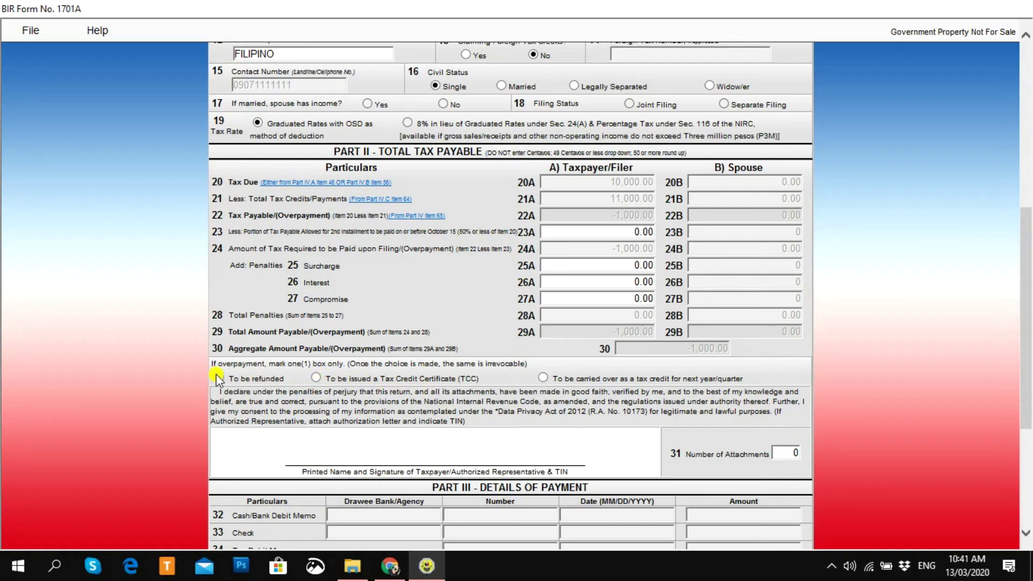
# Step: Try the overpayment options (Tax Credit Certificate, refund), settling on carrying it over
pyautogui.click(543, 378)
pyautogui.click(316, 378)
pyautogui.click(219, 377)
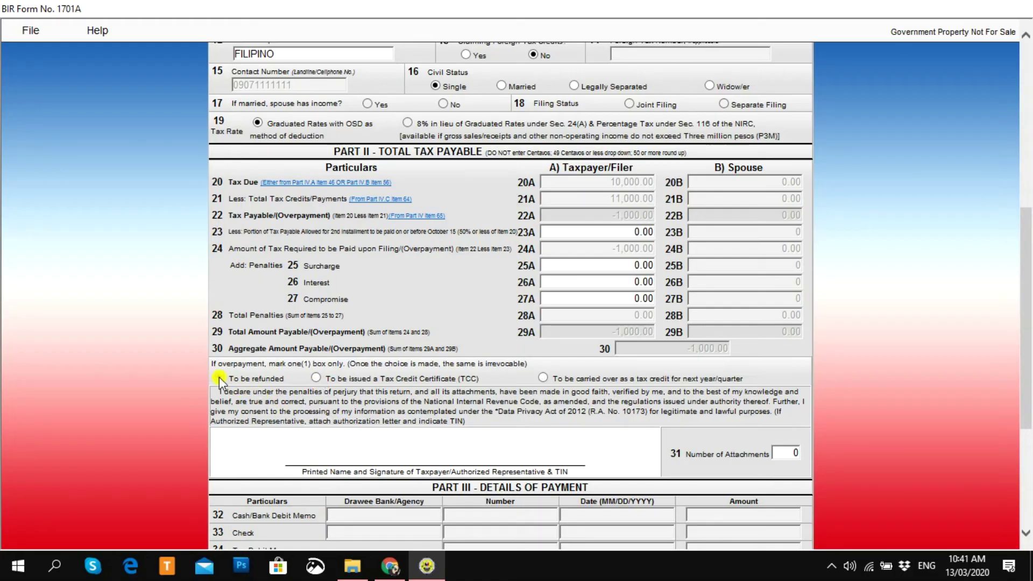
pyautogui.click(542, 378)
# Step: Remove the 9,000.00 prior-year excess credit in item 57A on page 2, leaving 0.00
pyautogui.moveTo(1025, 317); pyautogui.dragTo(1025, 346)
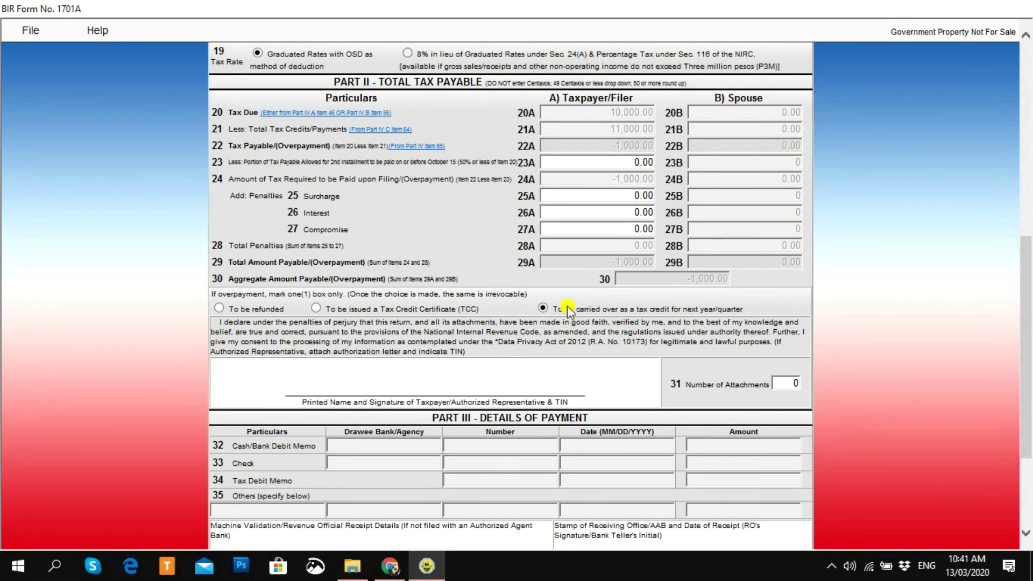
pyautogui.scroll(-5, 872, 330)
pyautogui.click(597, 476)
pyautogui.click(597, 128)
pyautogui.press('BackSpace')
pyautogui.click(559, 320)
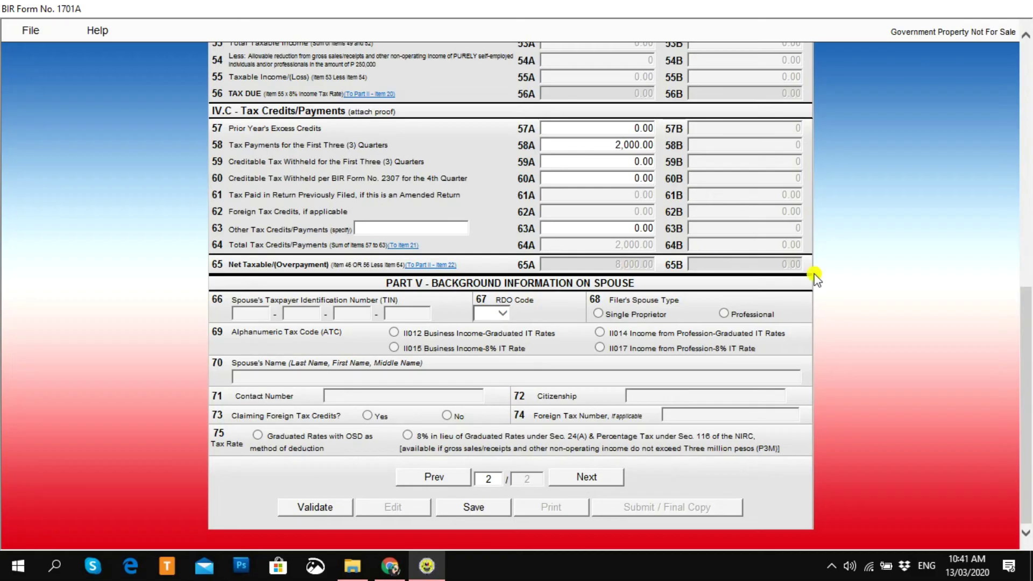
# Step: Validate the completed 1701A return from page 1 and dismiss the success message
pyautogui.click(430, 477)
pyautogui.scroll(-8, 427, 479)
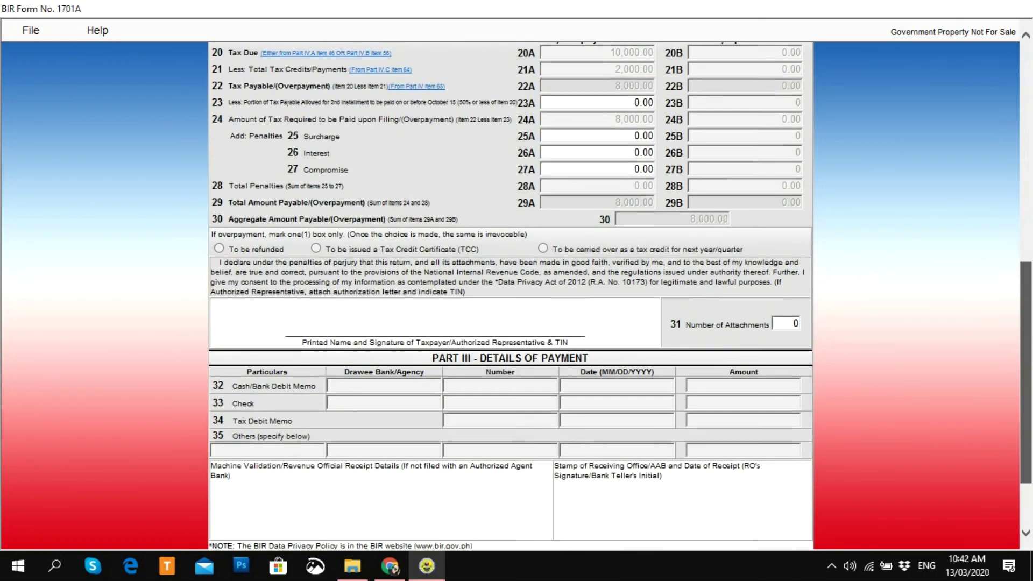
pyautogui.click(325, 514)
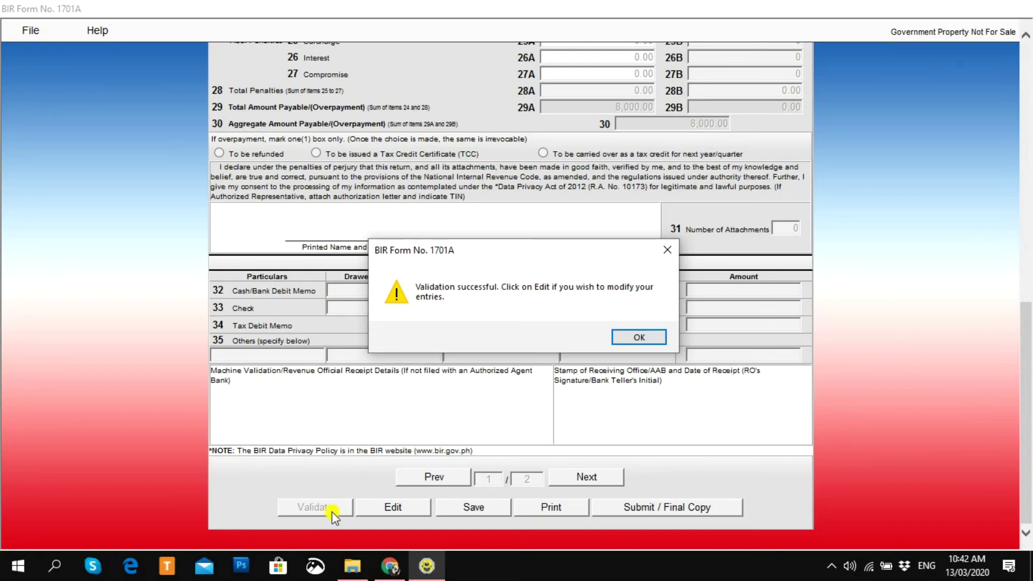
pyautogui.click(654, 342)
# Step: Submit the return as the final copy and confirm the online submission
pyautogui.click(605, 479)
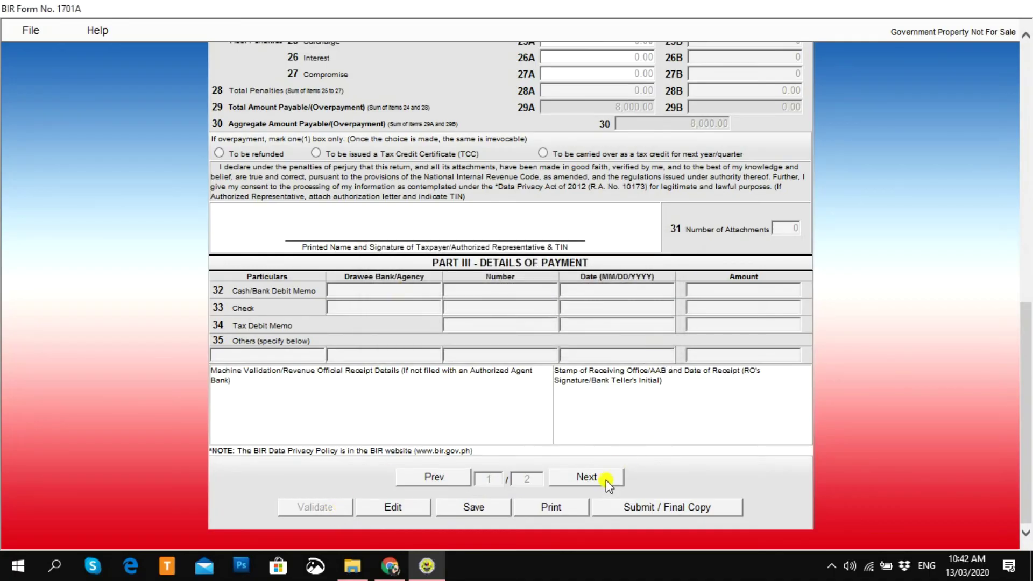
pyautogui.click(625, 505)
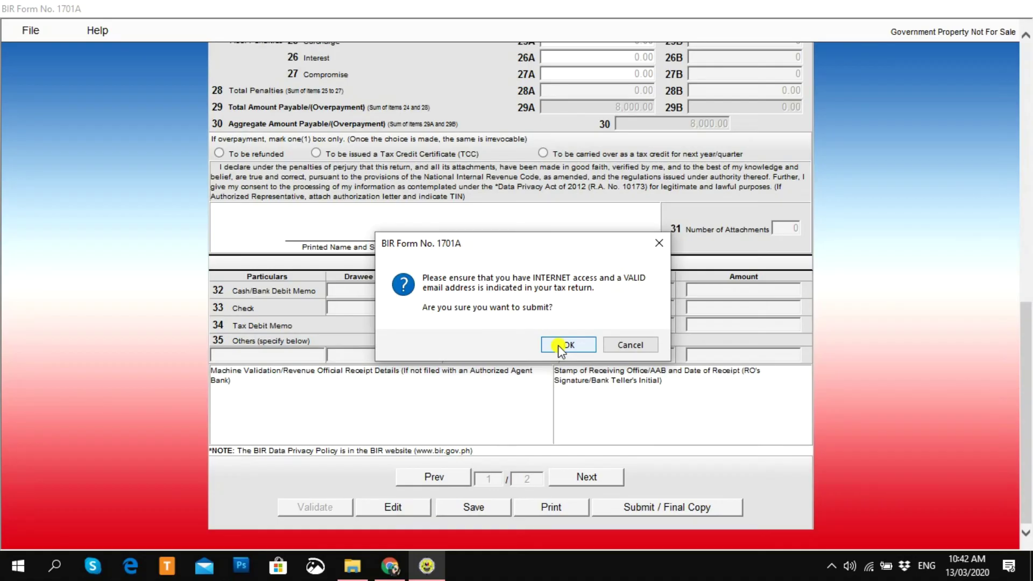
pyautogui.click(559, 347)
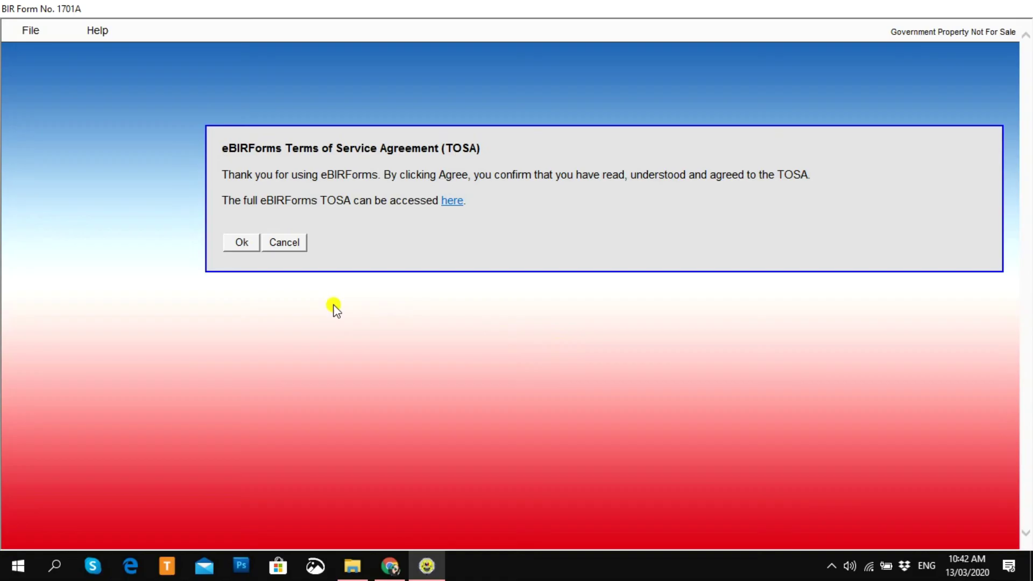
# Step: Agree to the eBIRForms terms of service and acknowledge the Submit Successful message
pyautogui.click(247, 245)
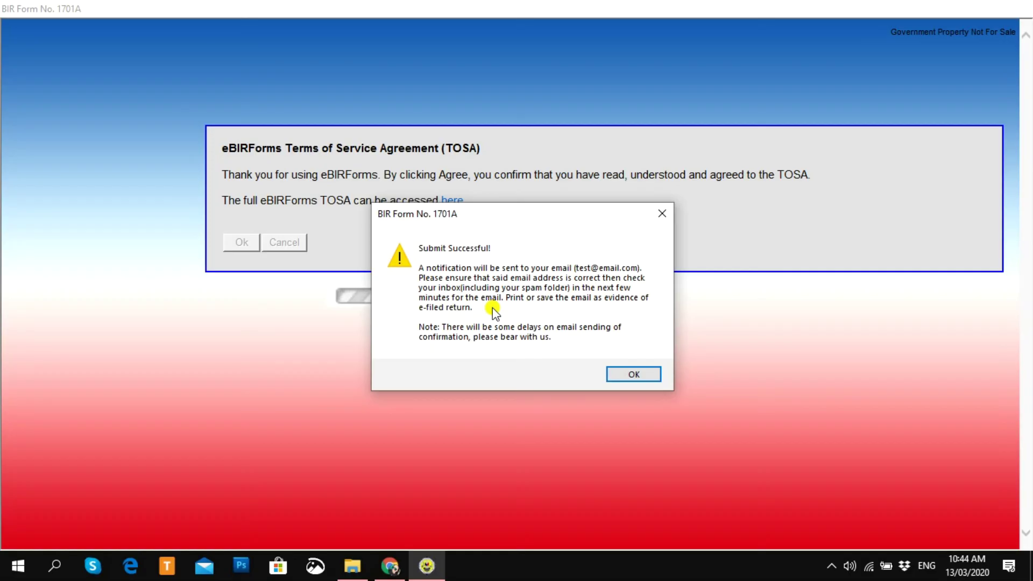
pyautogui.click(634, 374)
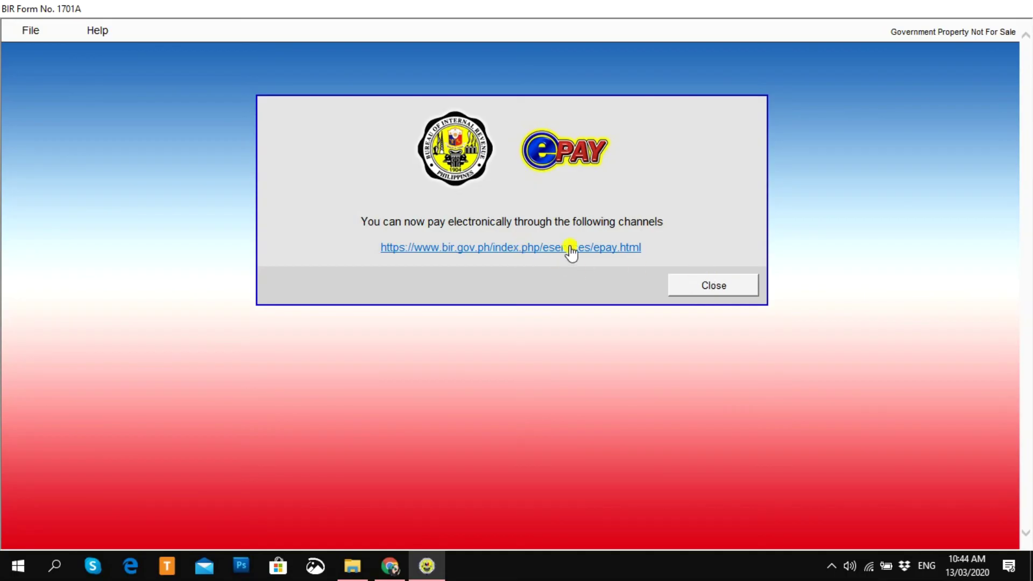
# Step: Close the ePay payment notice and scroll through the submitted 1701A form
pyautogui.click(694, 290)
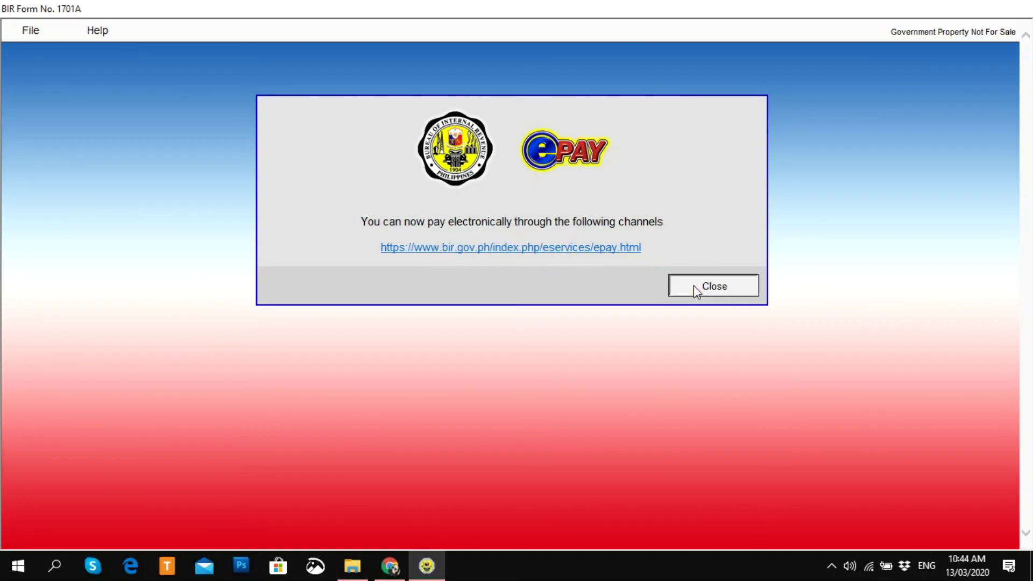
pyautogui.click(1029, 204)
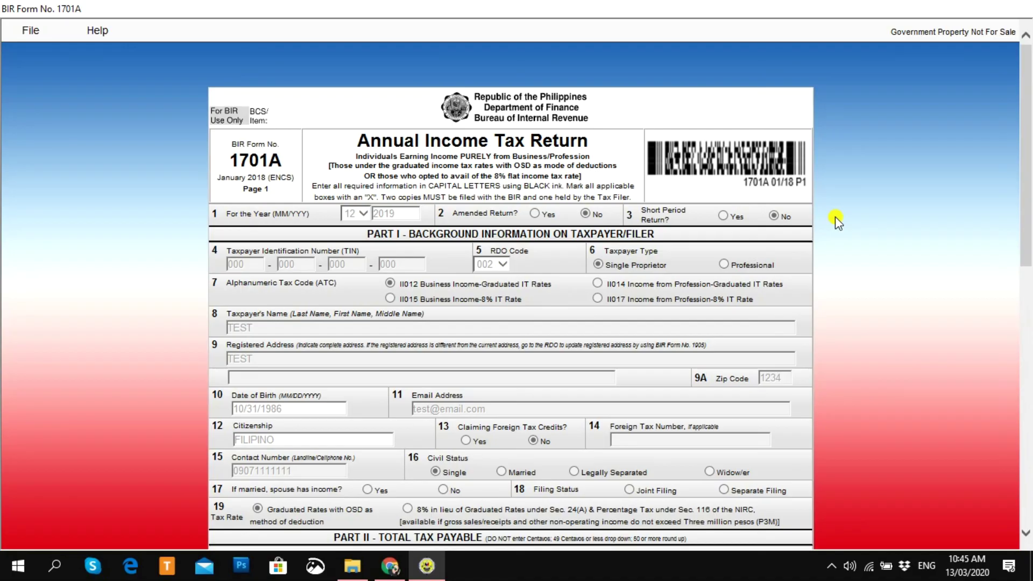
pyautogui.moveTo(1028, 261); pyautogui.dragTo(1030, 196)
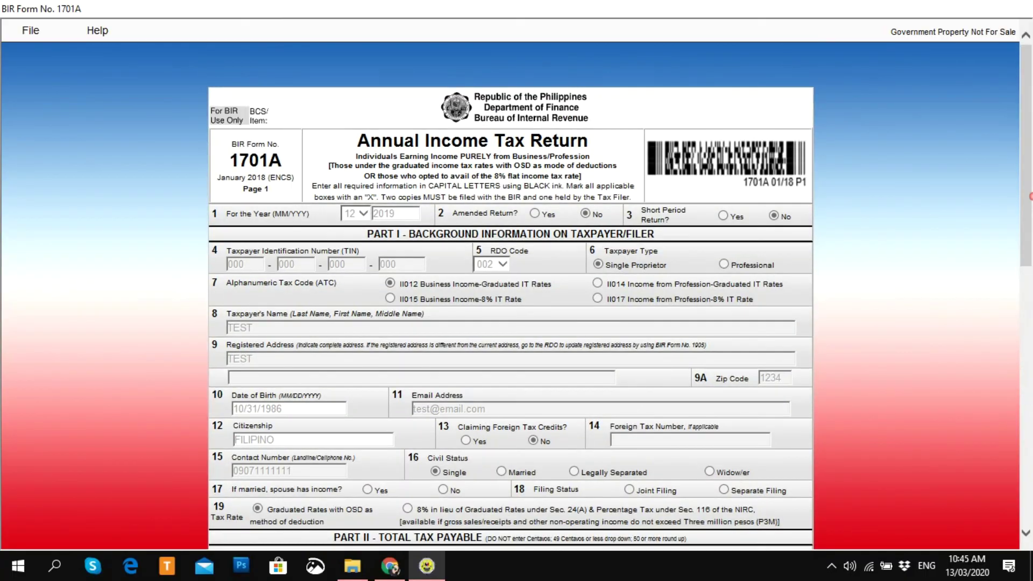